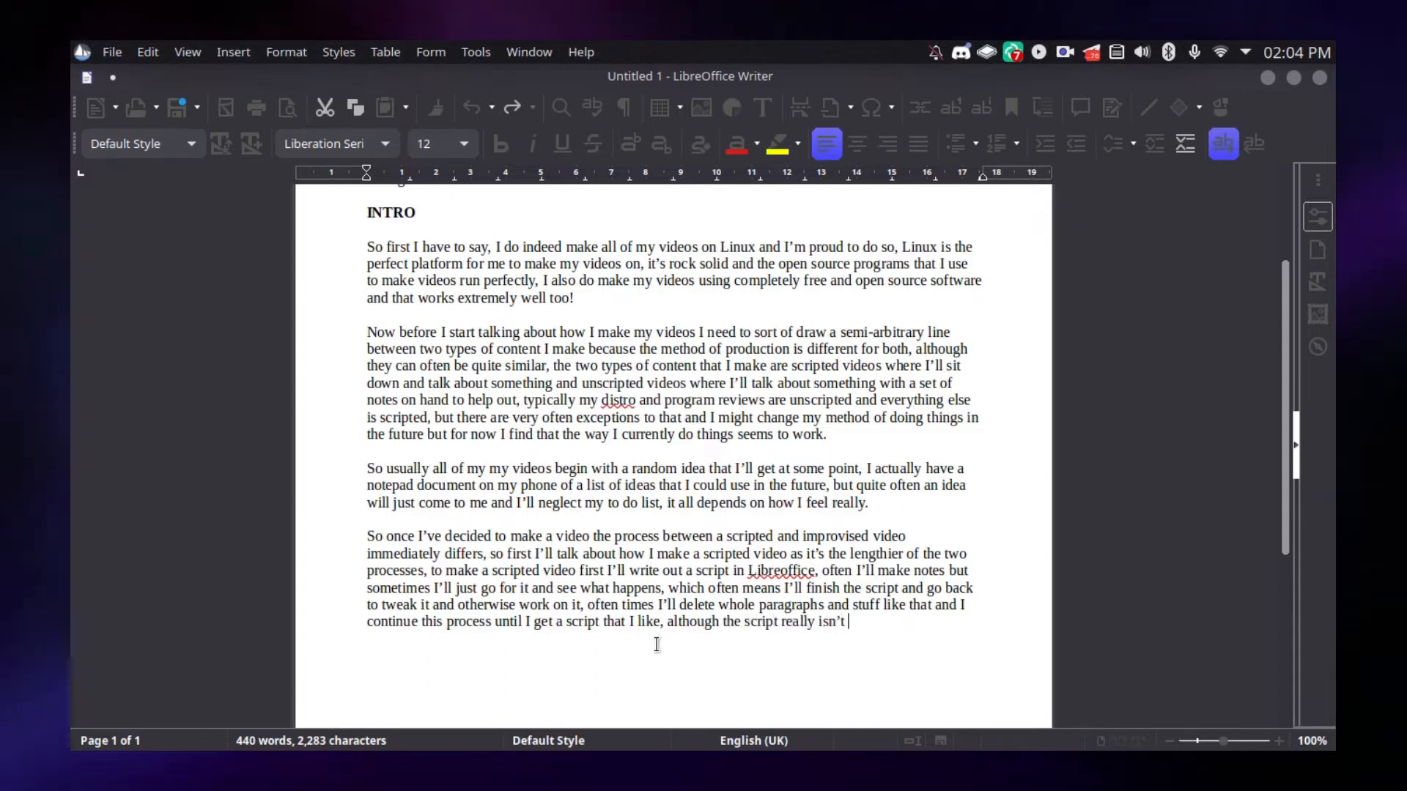
Continue the script's last sentence after "although the script really isn't" with "the be all end all"
text(e all end all as)
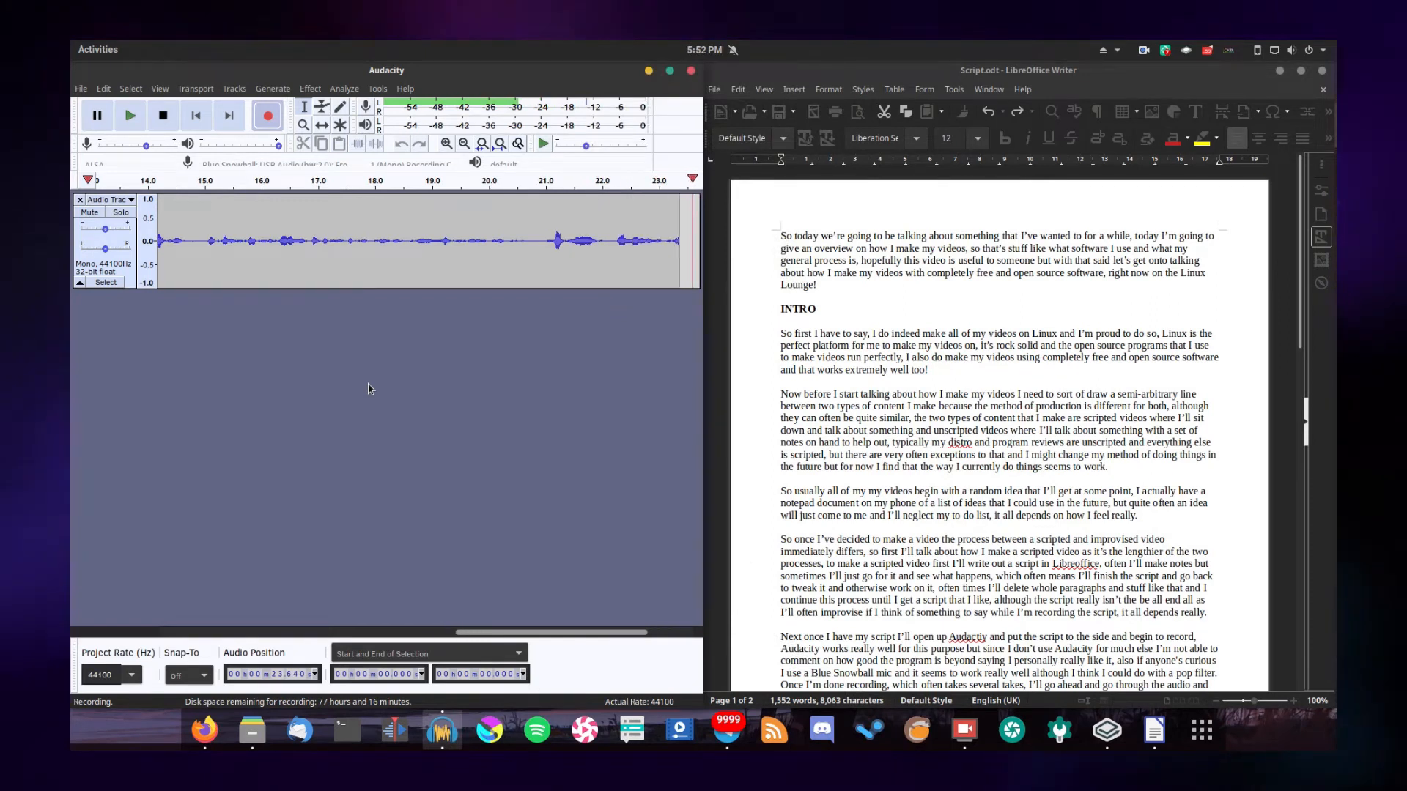
Switch to Audacity, stop the voice recording and delete the silence at its end from 24.276 to 24.834 seconds
click(163, 117)
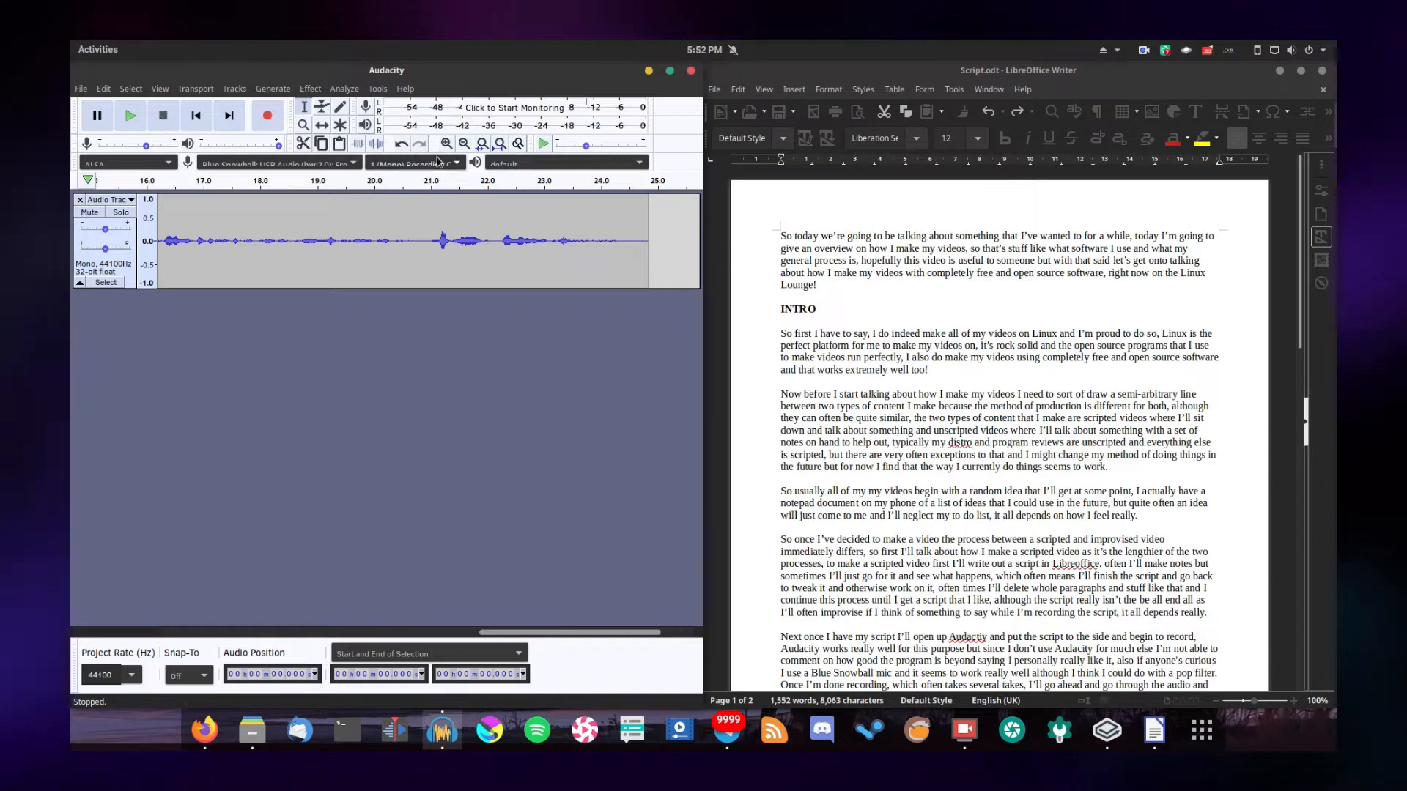
drag(616, 238, 648, 235)
key(space)
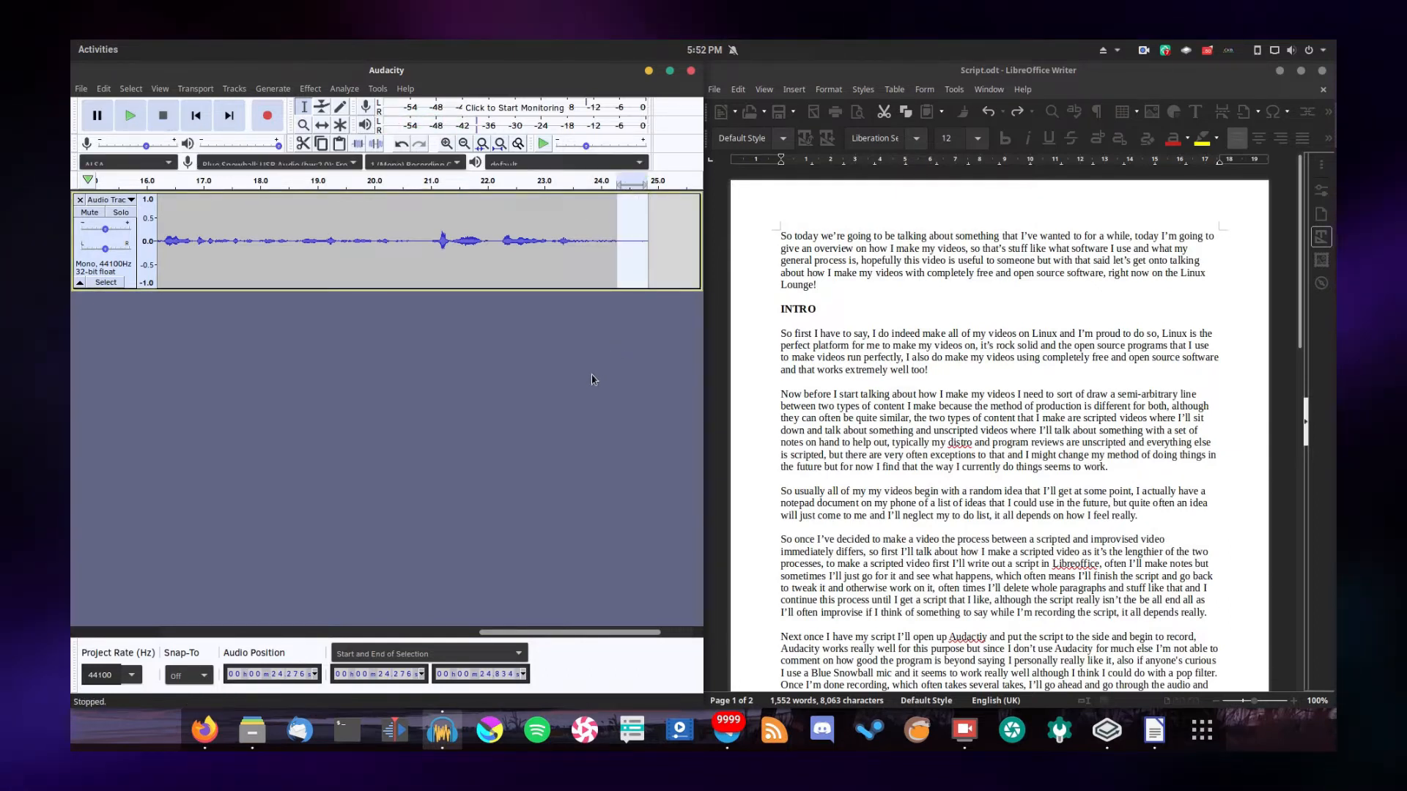
key(Delete)
Cut the first 0.128 seconds of the recording and play the track from its start
drag(612, 636, 126, 535)
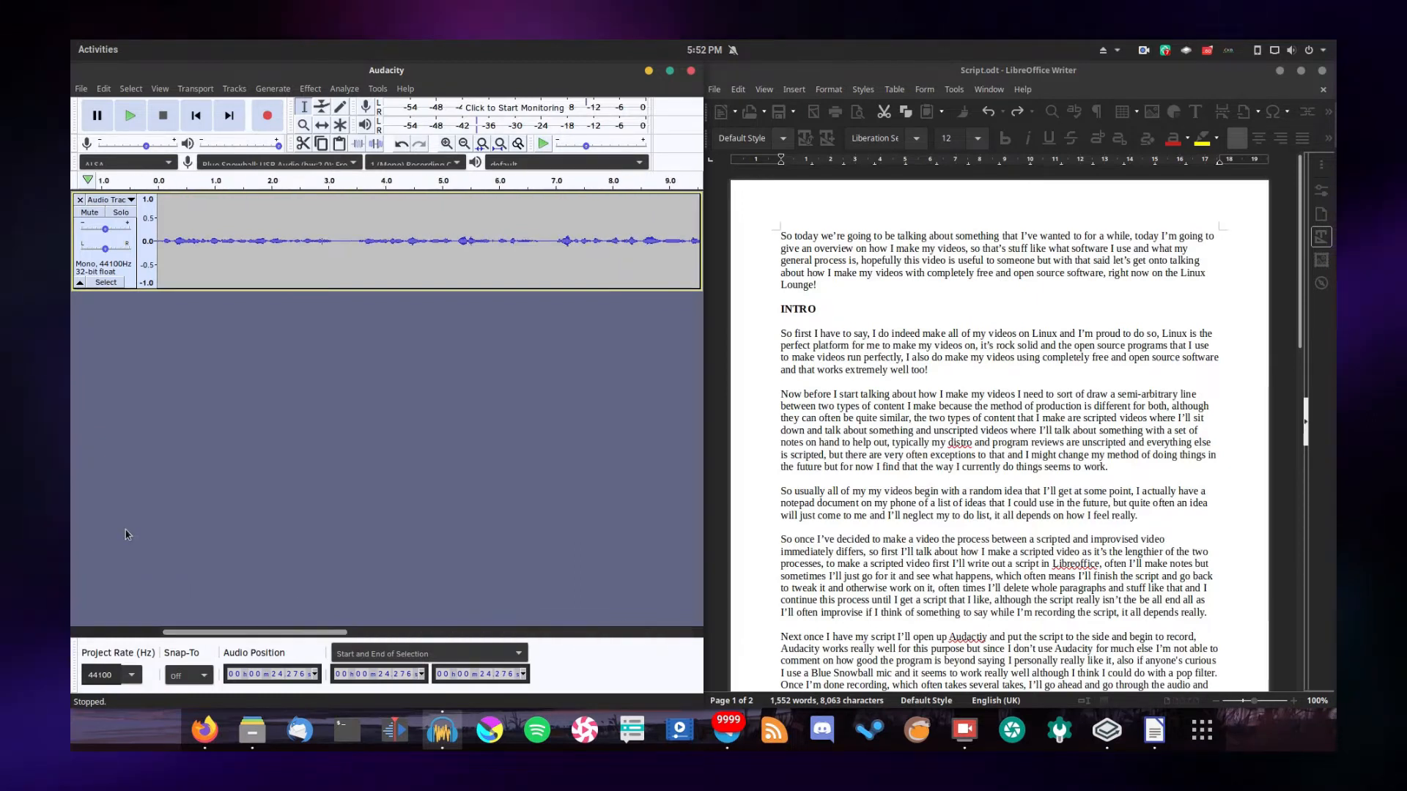
drag(166, 232, 153, 265)
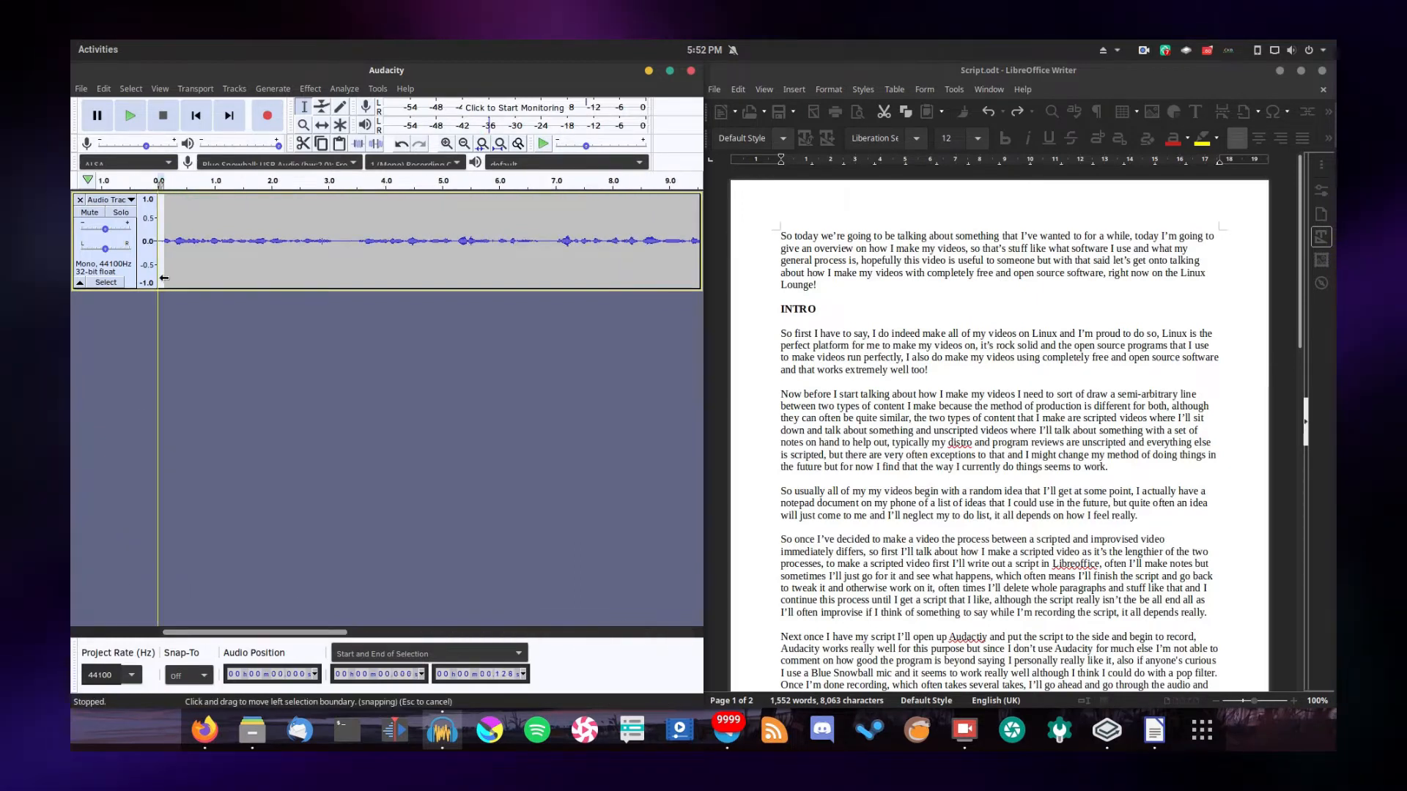
click(154, 268)
key(space)
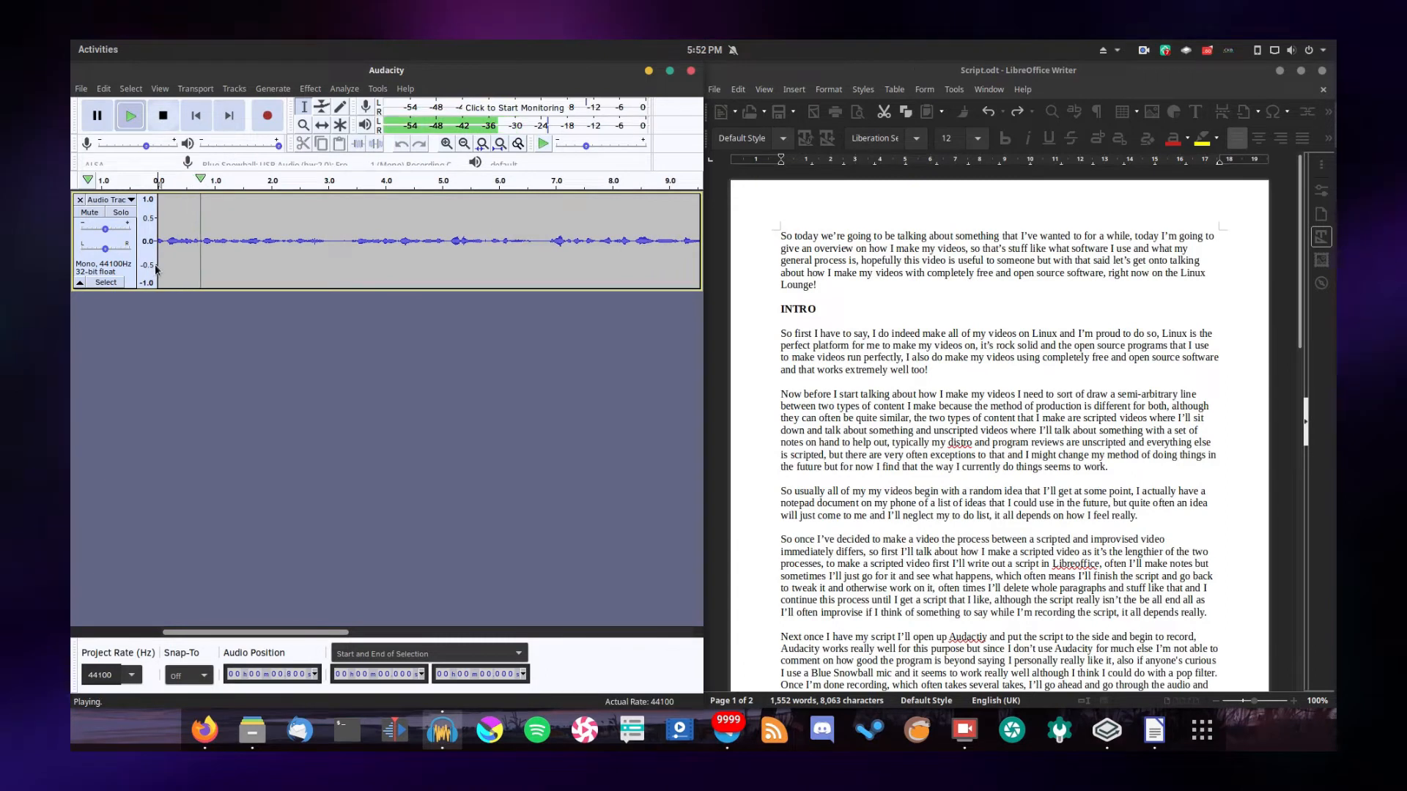
key(space)
key(space)
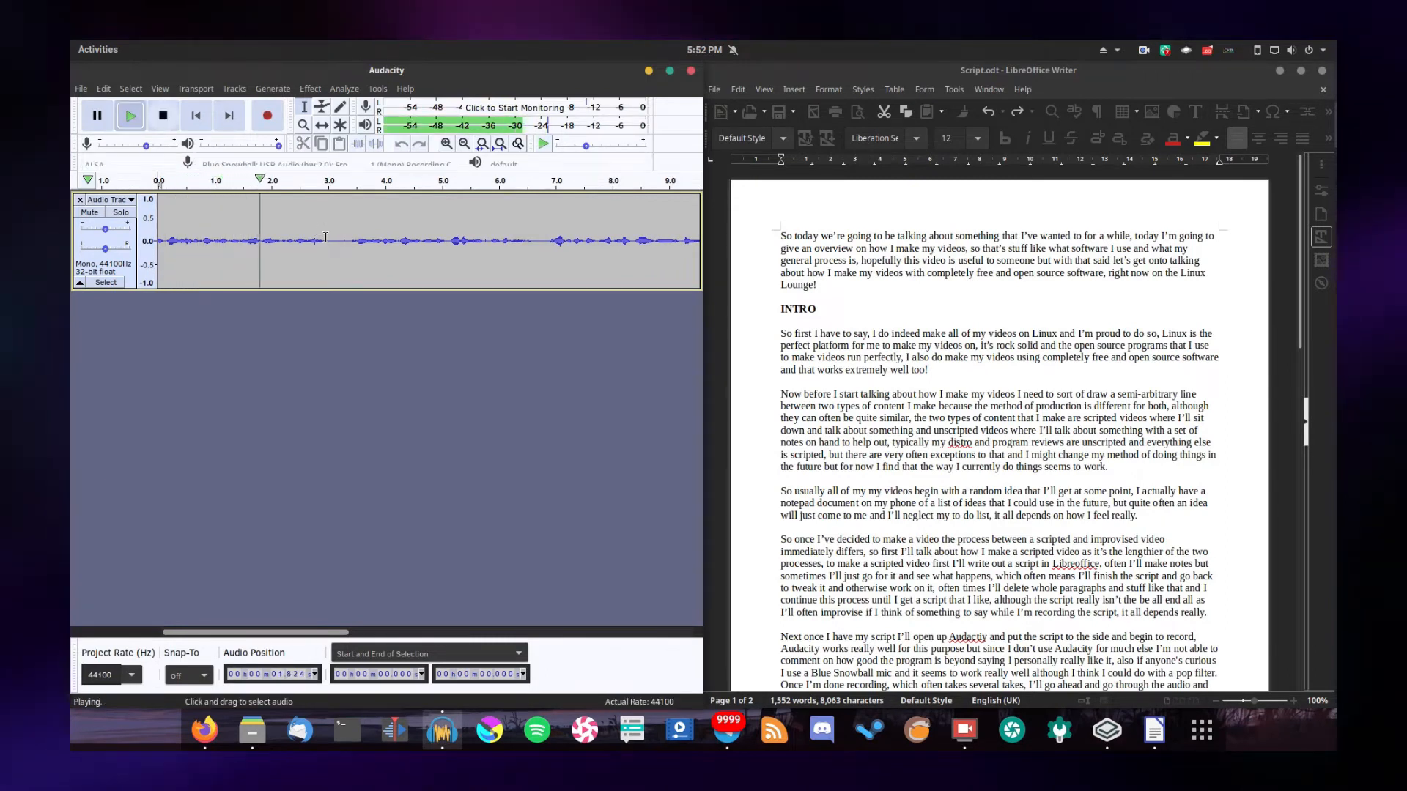
Remove the pause between 3.007 and 3.344 seconds and play the track from 2.473 seconds
key(space)
drag(328, 242, 347, 245)
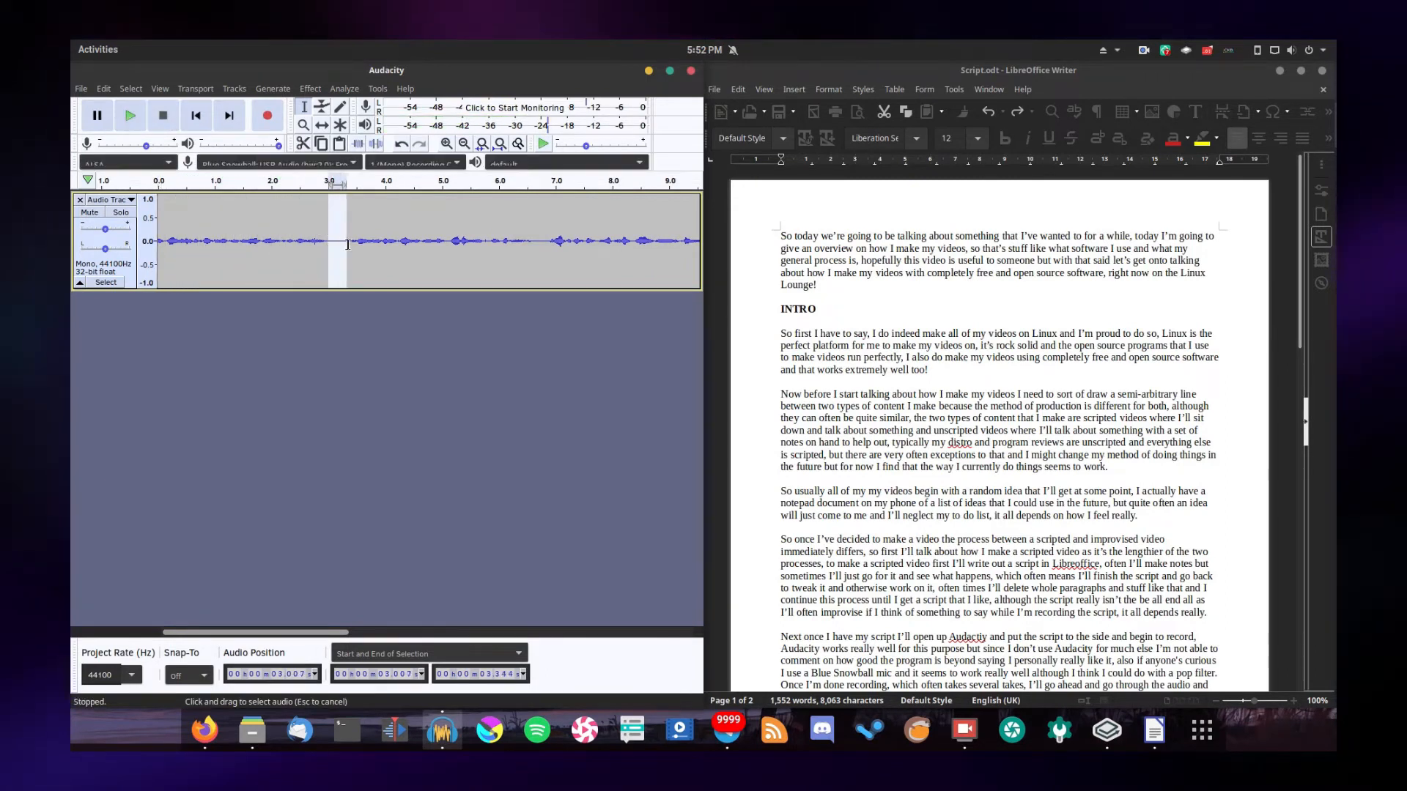
key(space)
click(299, 244)
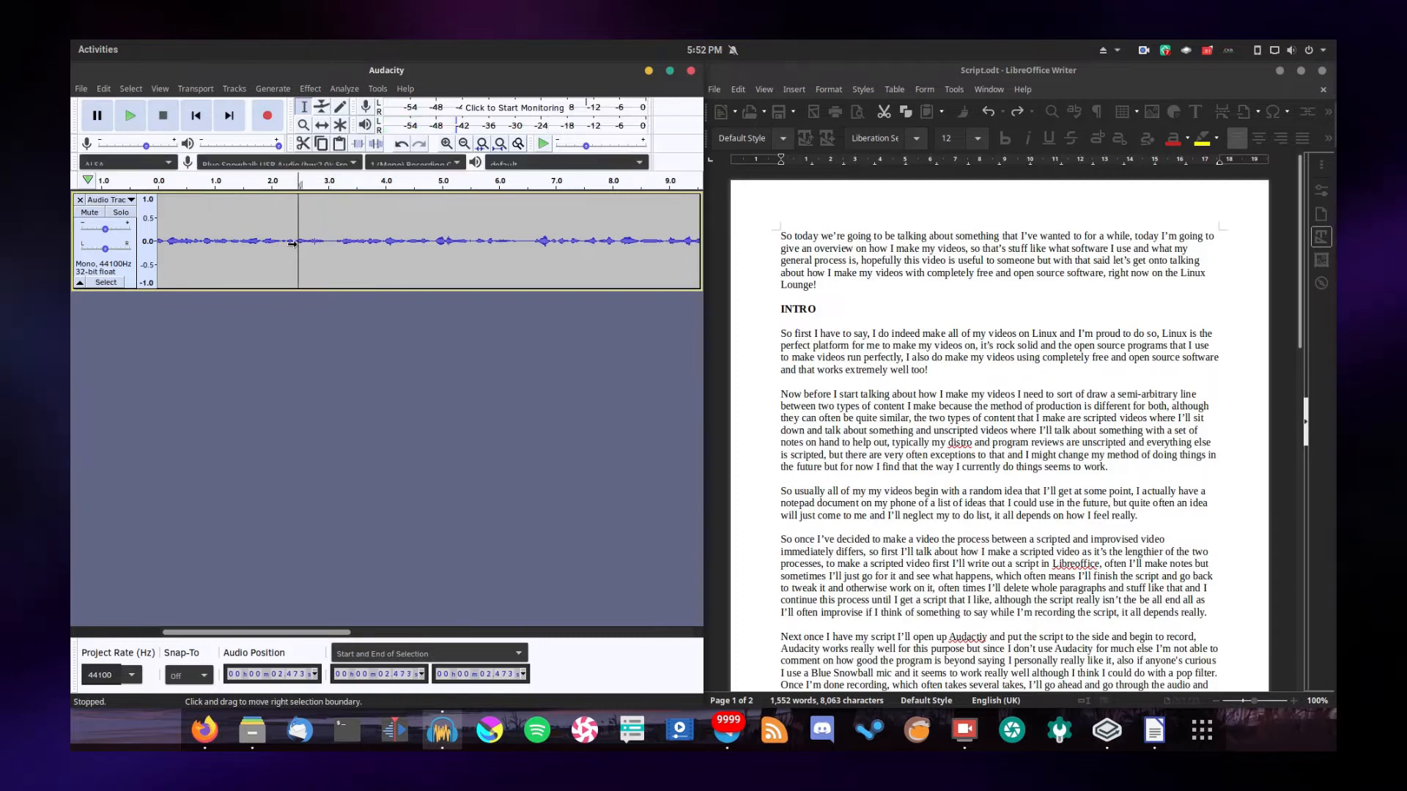
key(space)
Delete the short pause at about 6.5 seconds and play the track from 6.107 seconds
drag(329, 632, 348, 632)
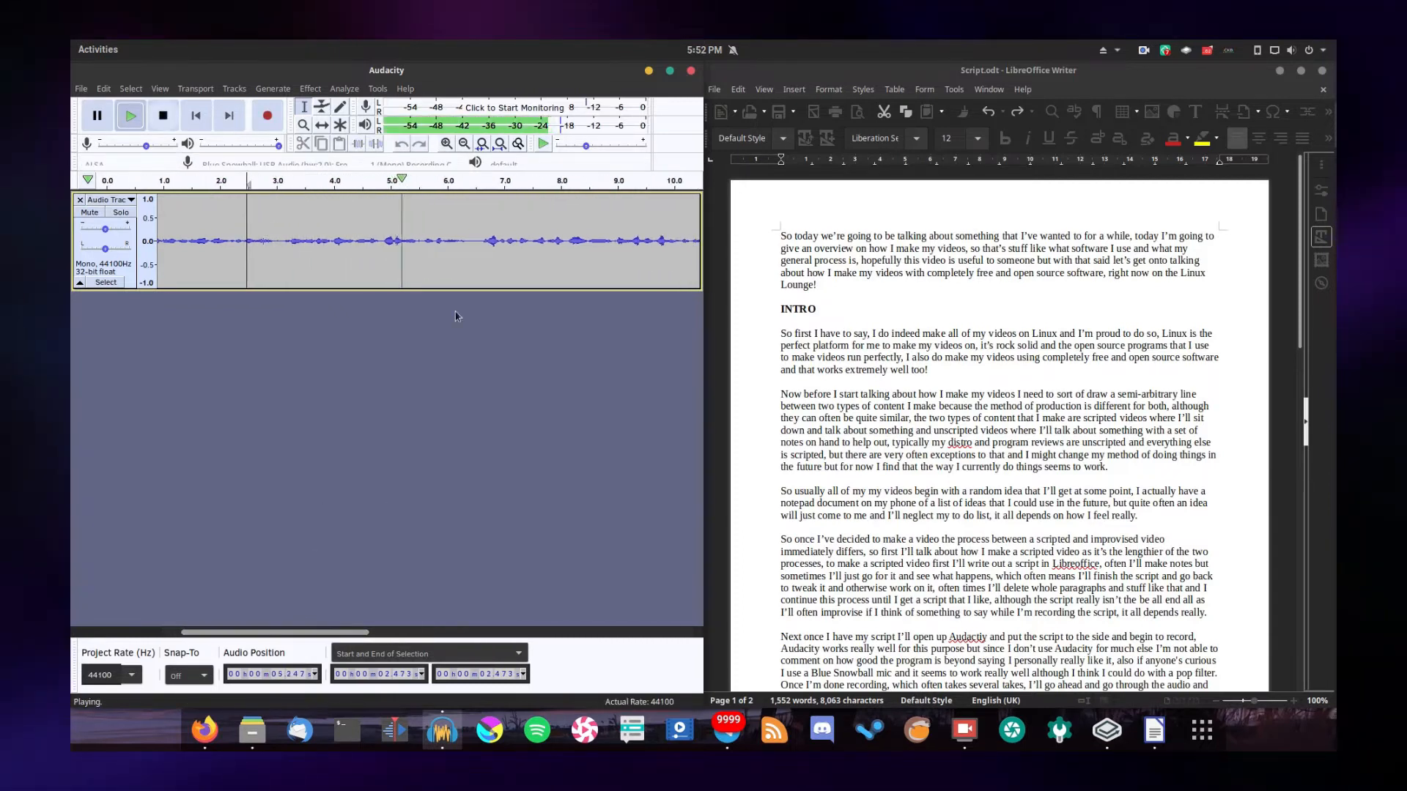
key(space)
drag(470, 241, 479, 241)
click(453, 242)
key(space)
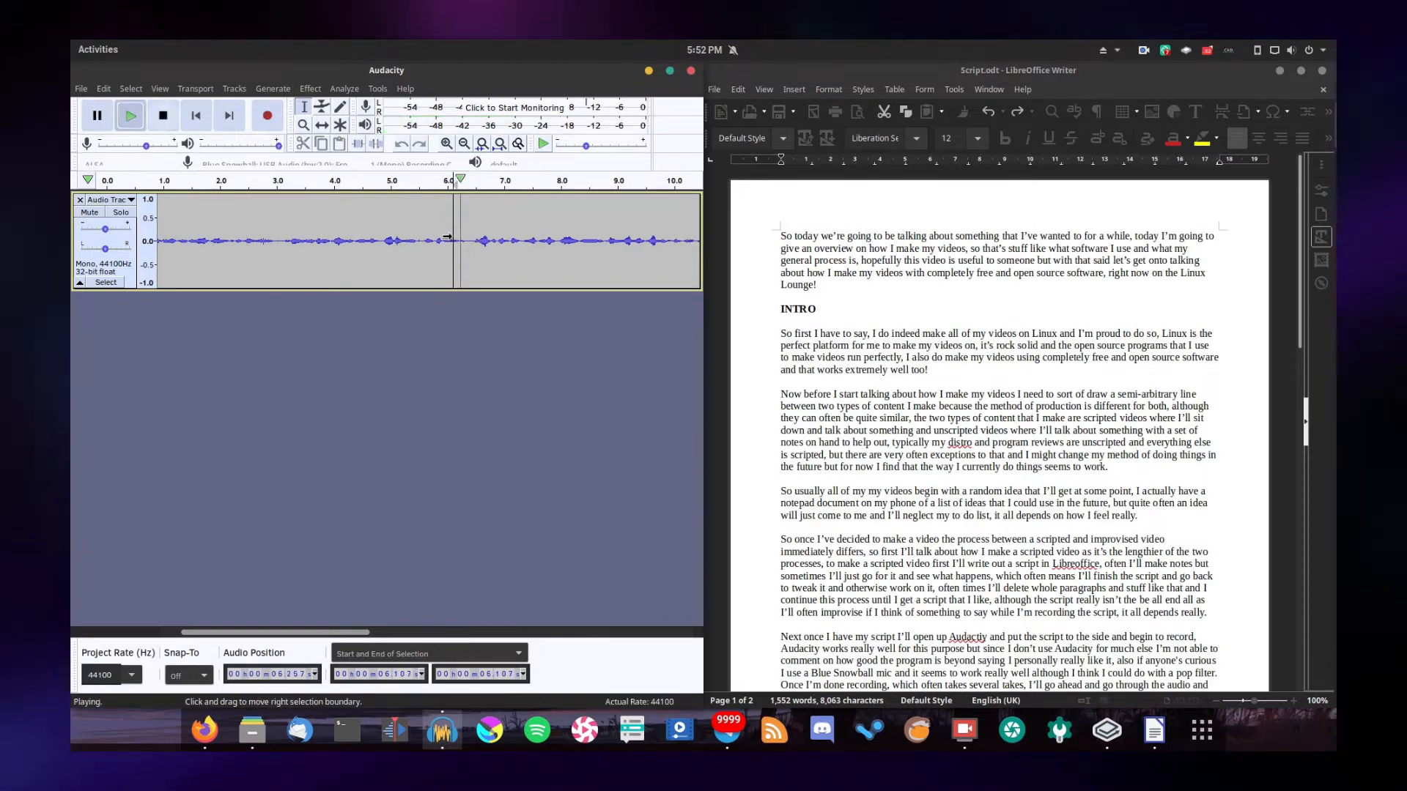
Delete the pause between 10.739 and 10.995 seconds and check the cut by playing from 10.275 seconds
drag(308, 634, 363, 629)
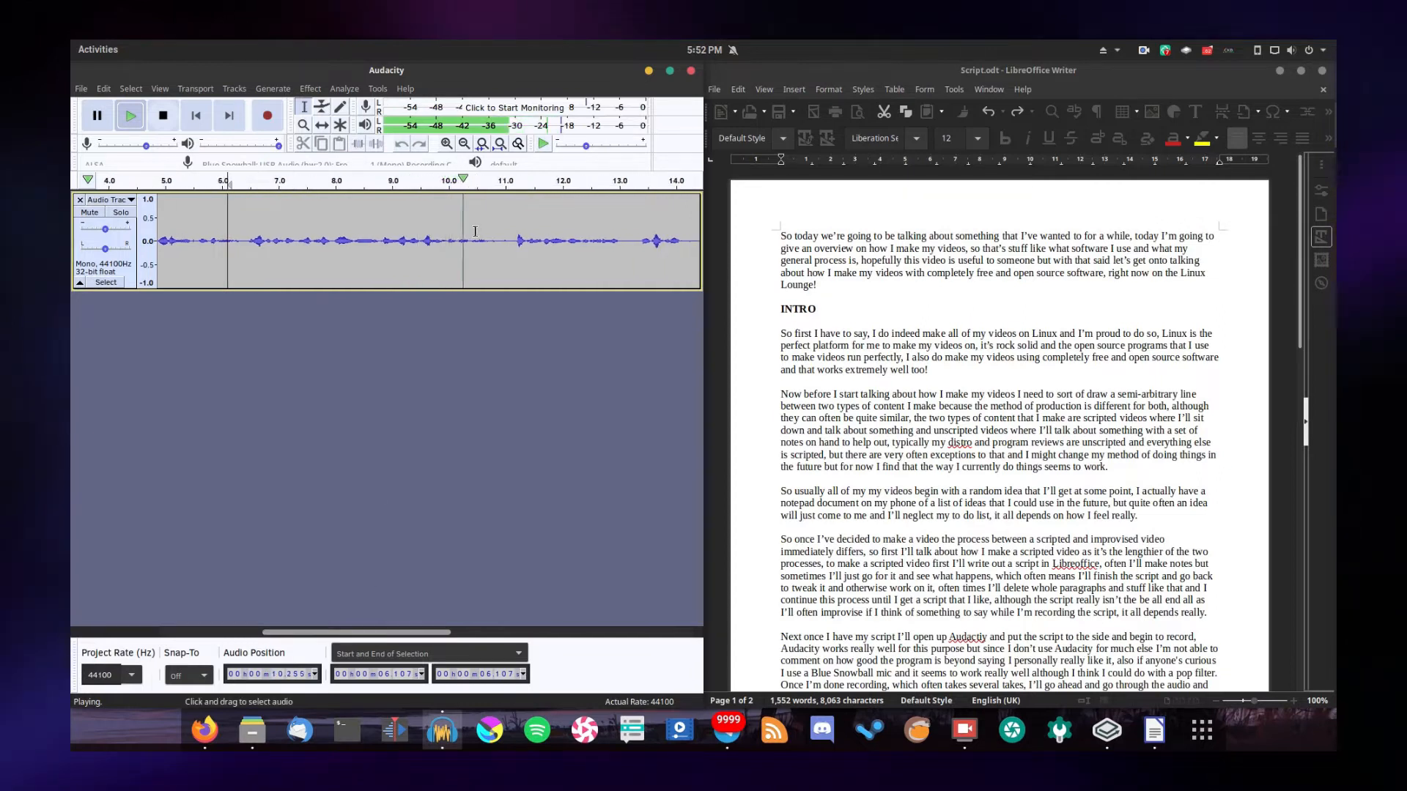
key(space)
drag(492, 238, 505, 241)
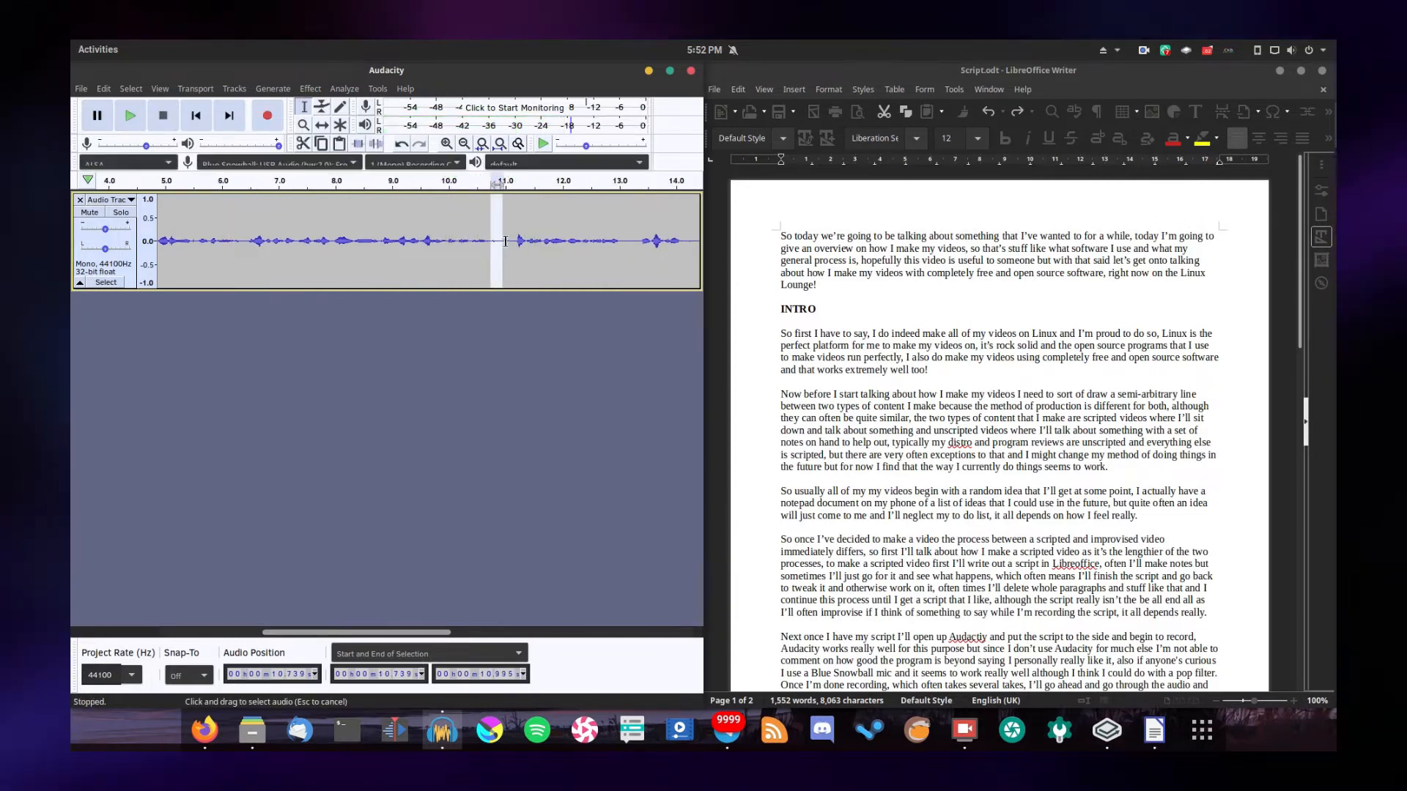
key(space)
click(464, 240)
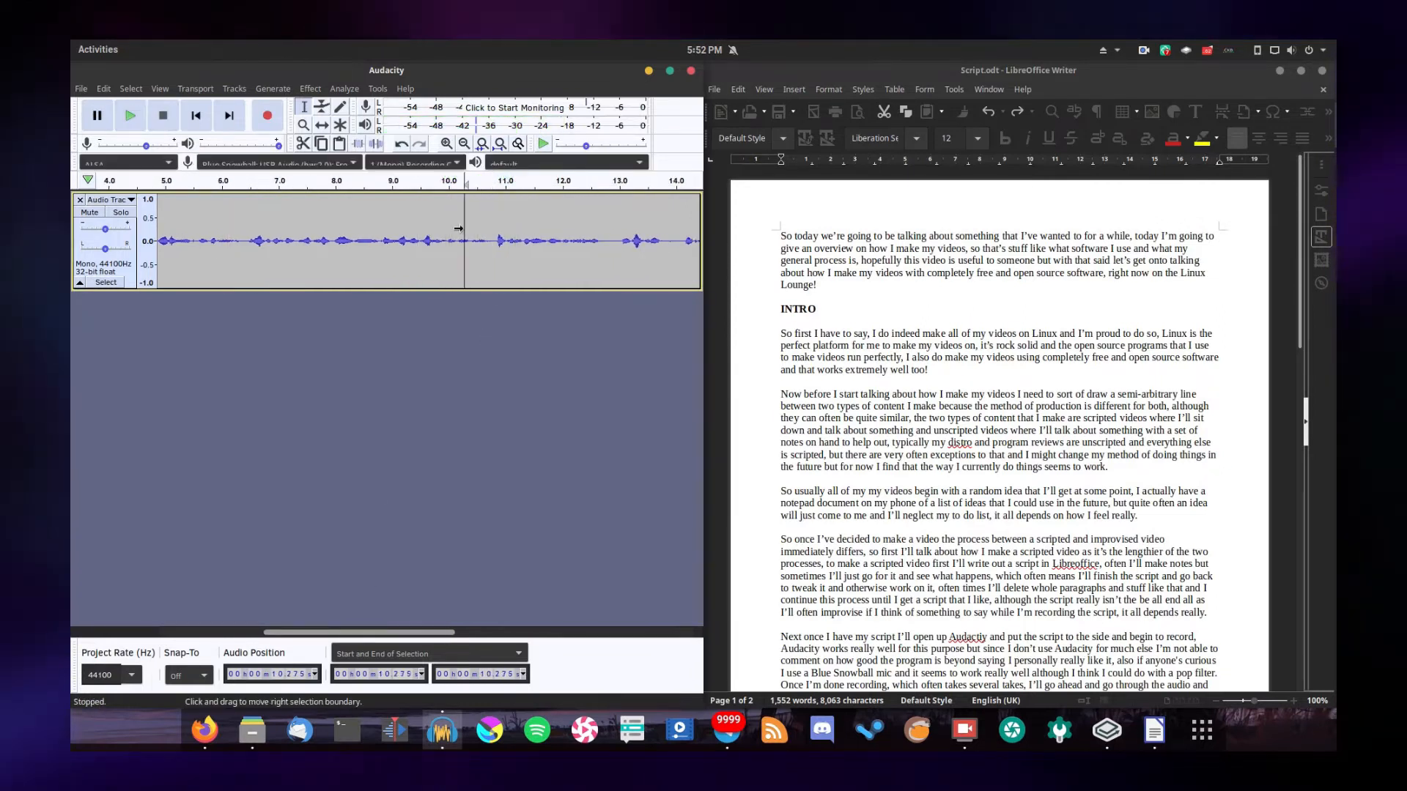
key(space)
drag(359, 632, 385, 632)
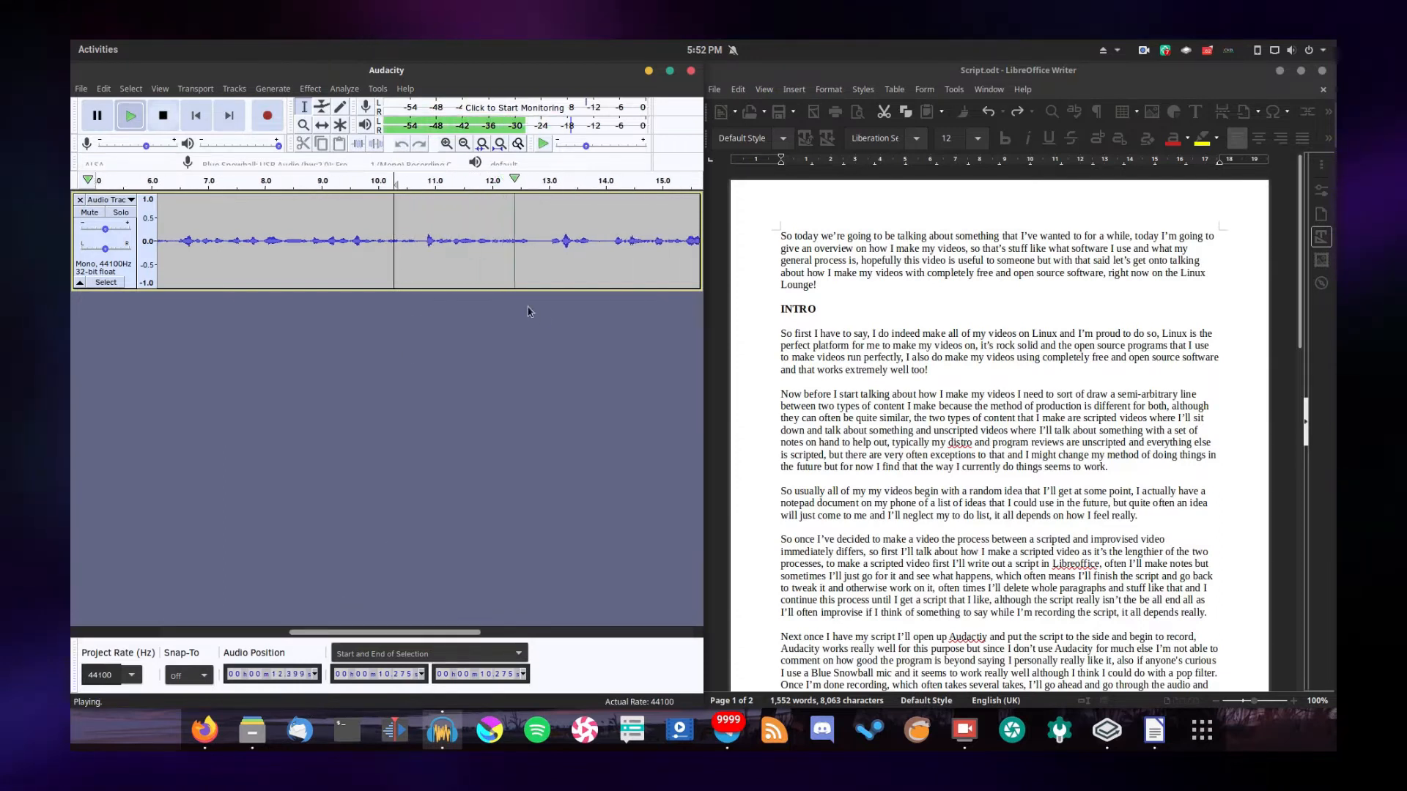
key(space)
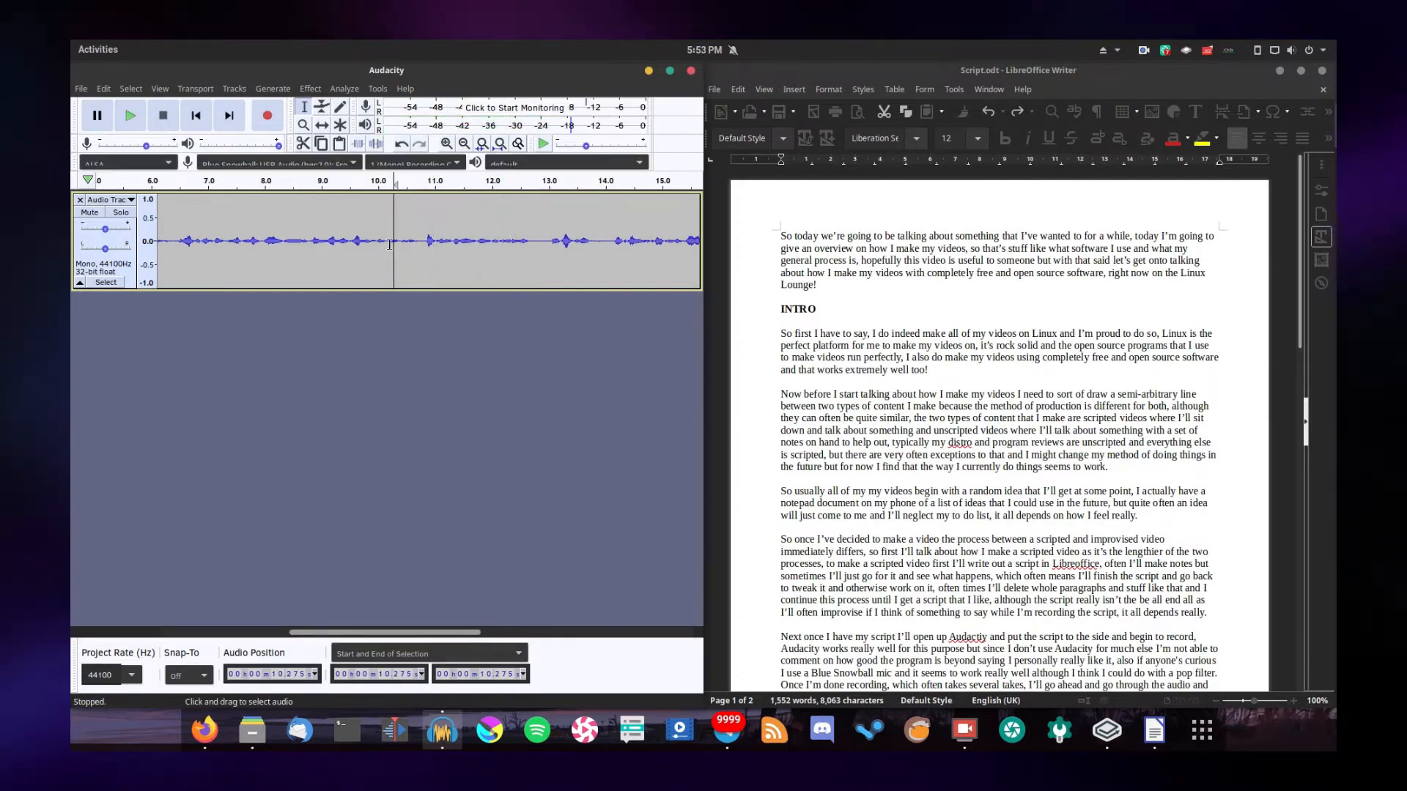
key(XF86AudioRaiseVolume)
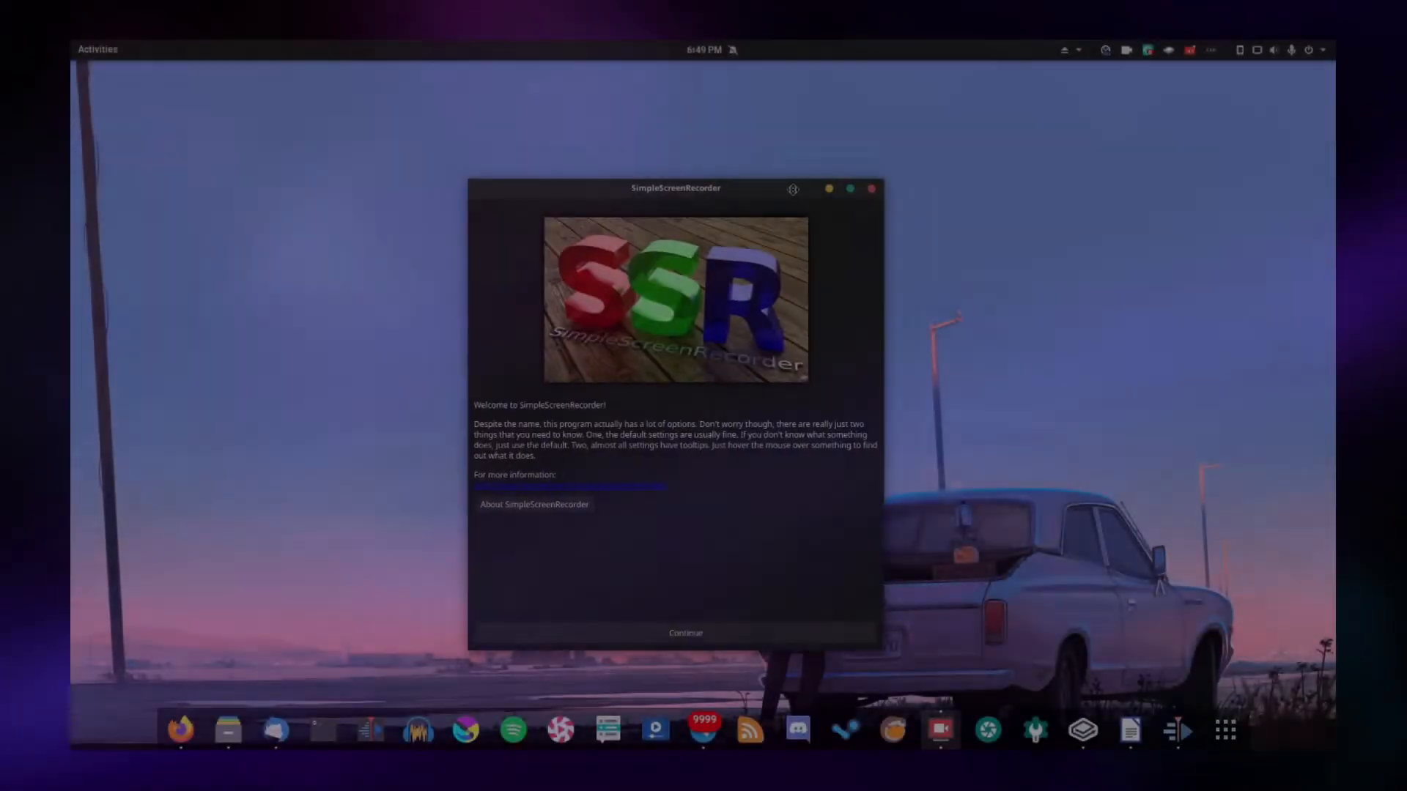
In SimpleScreenRecorder, enable audio recording for the entire-screen capture and proceed with the existing output settings
drag(792, 190, 825, 174)
click(785, 622)
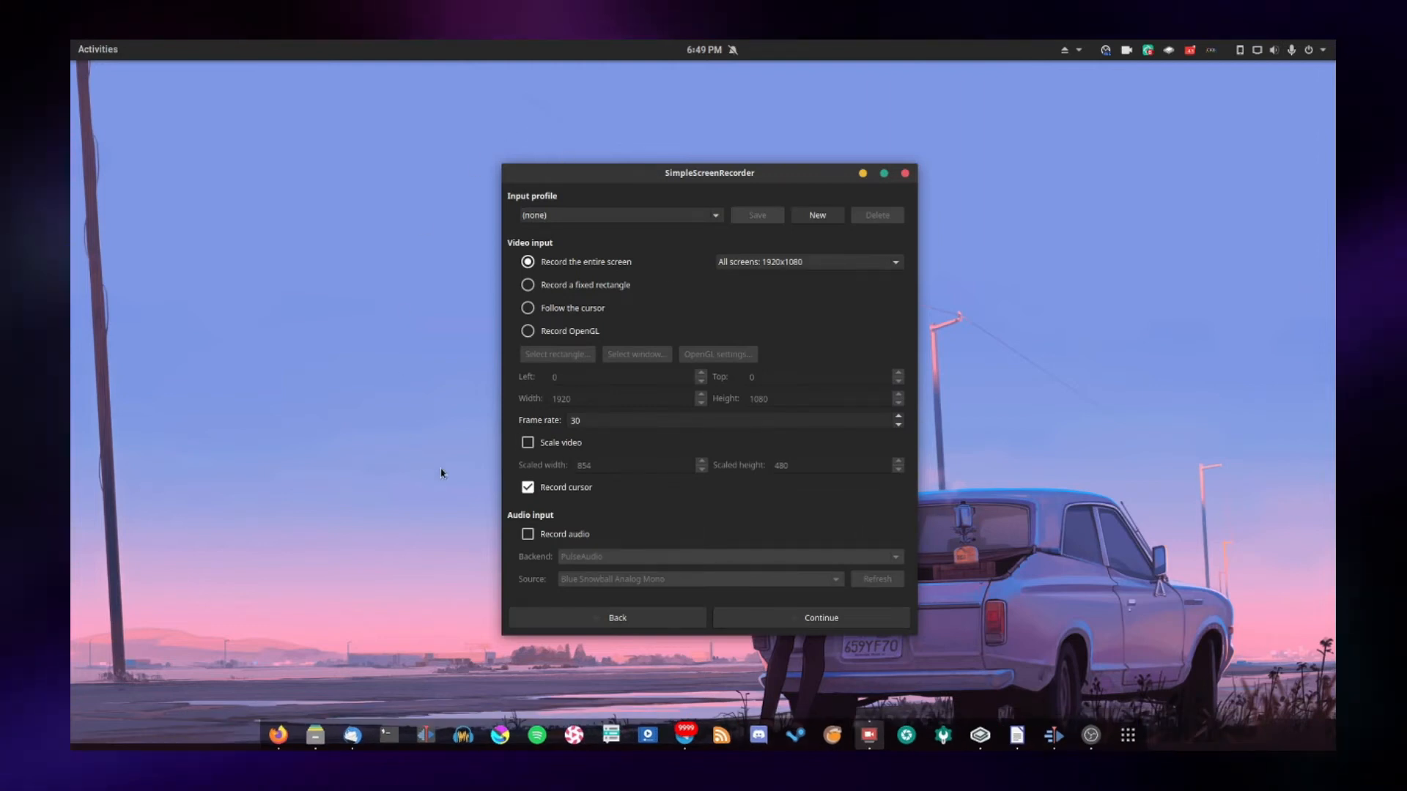
click(557, 534)
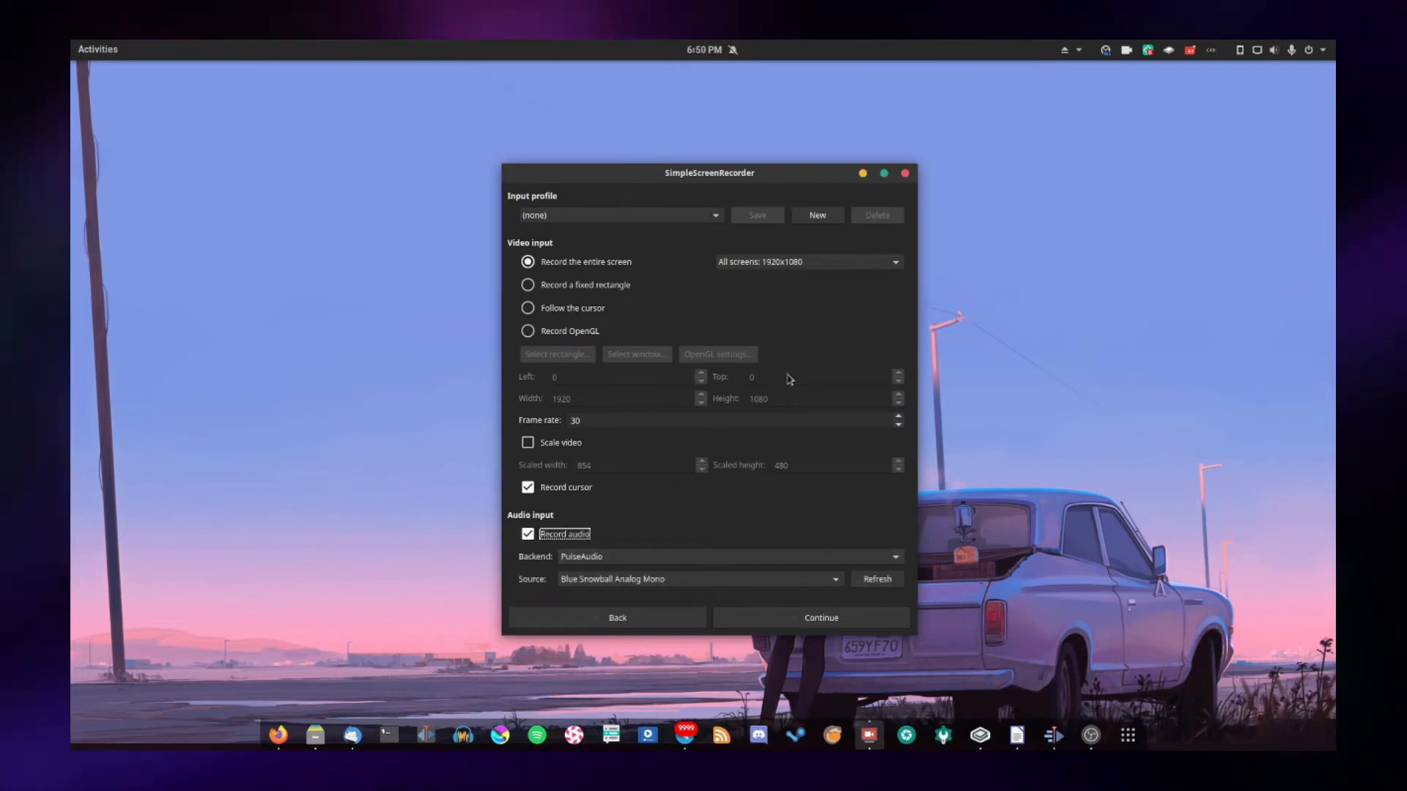
click(833, 618)
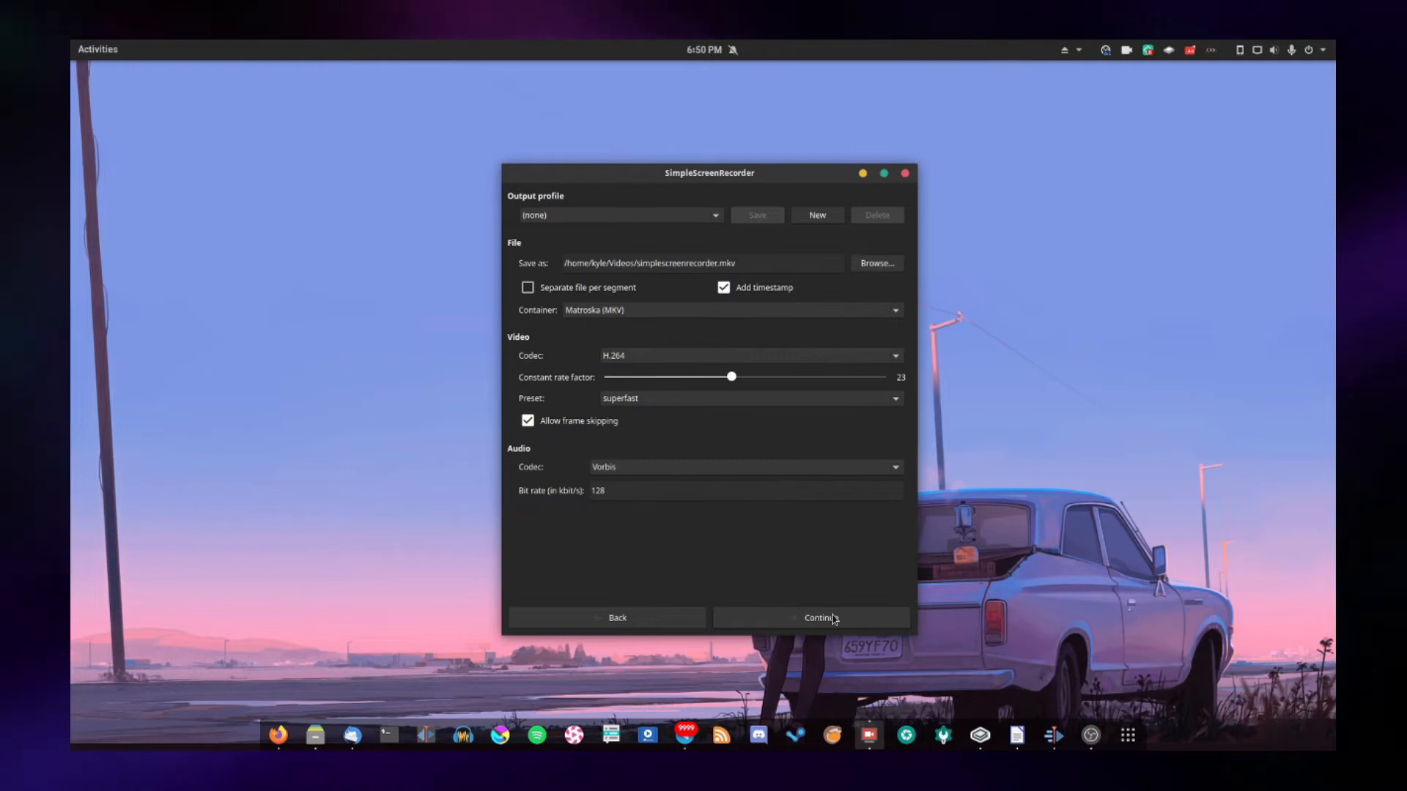
click(833, 619)
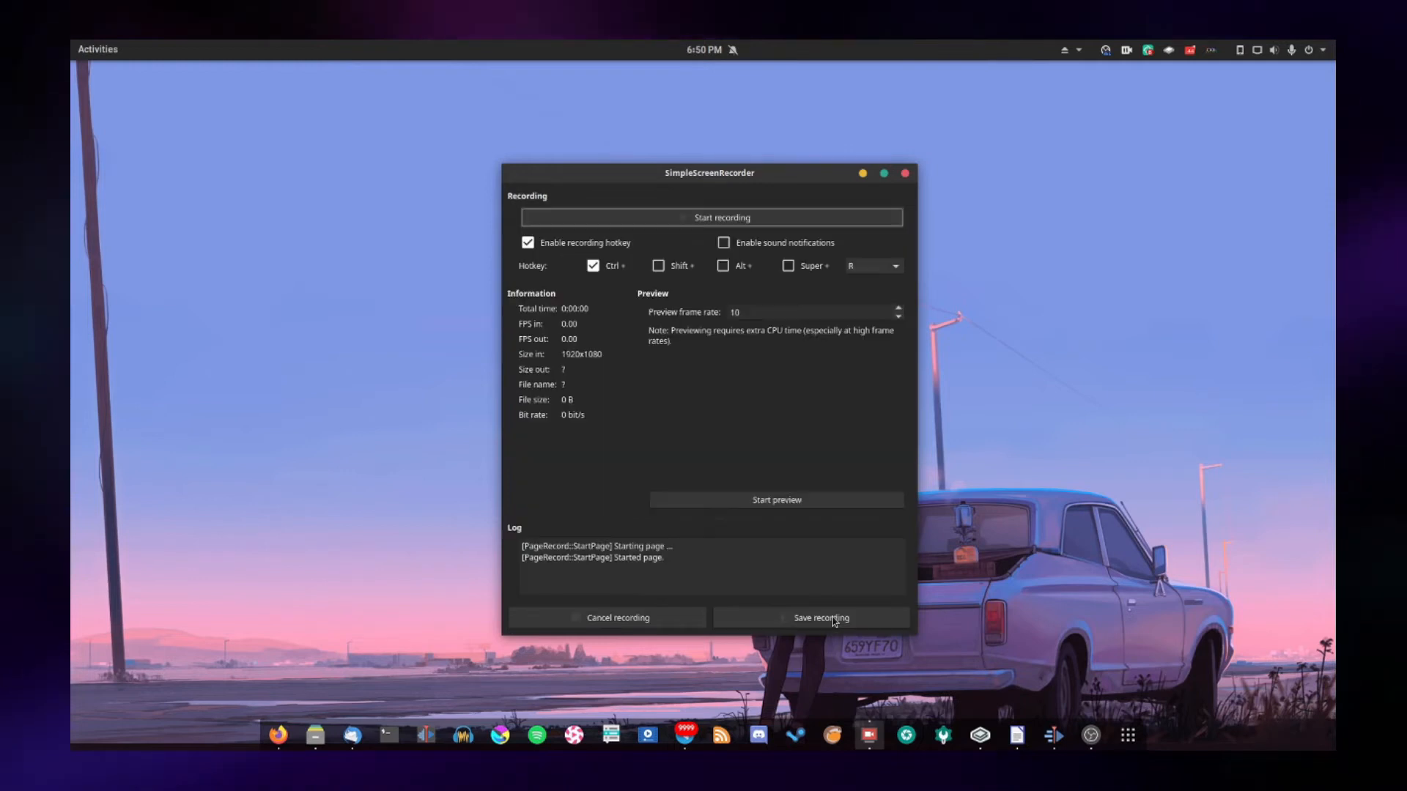
Start the screen recording and cancel it
click(728, 217)
mouse_move(695, 174)
mouse_down()
mouse_move(656, 158)
mouse_move(701, 156)
mouse_move(703, 173)
mouse_up()
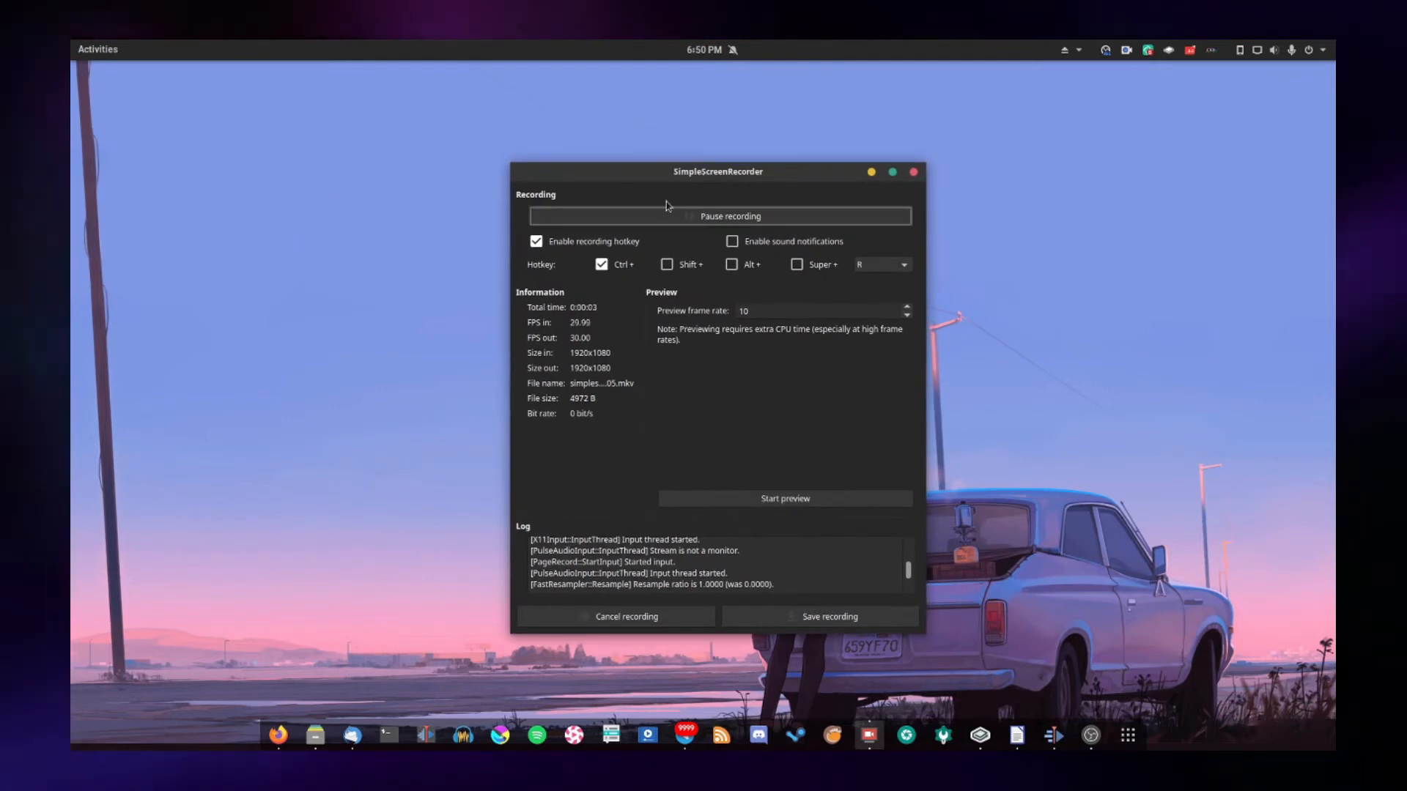
click(605, 614)
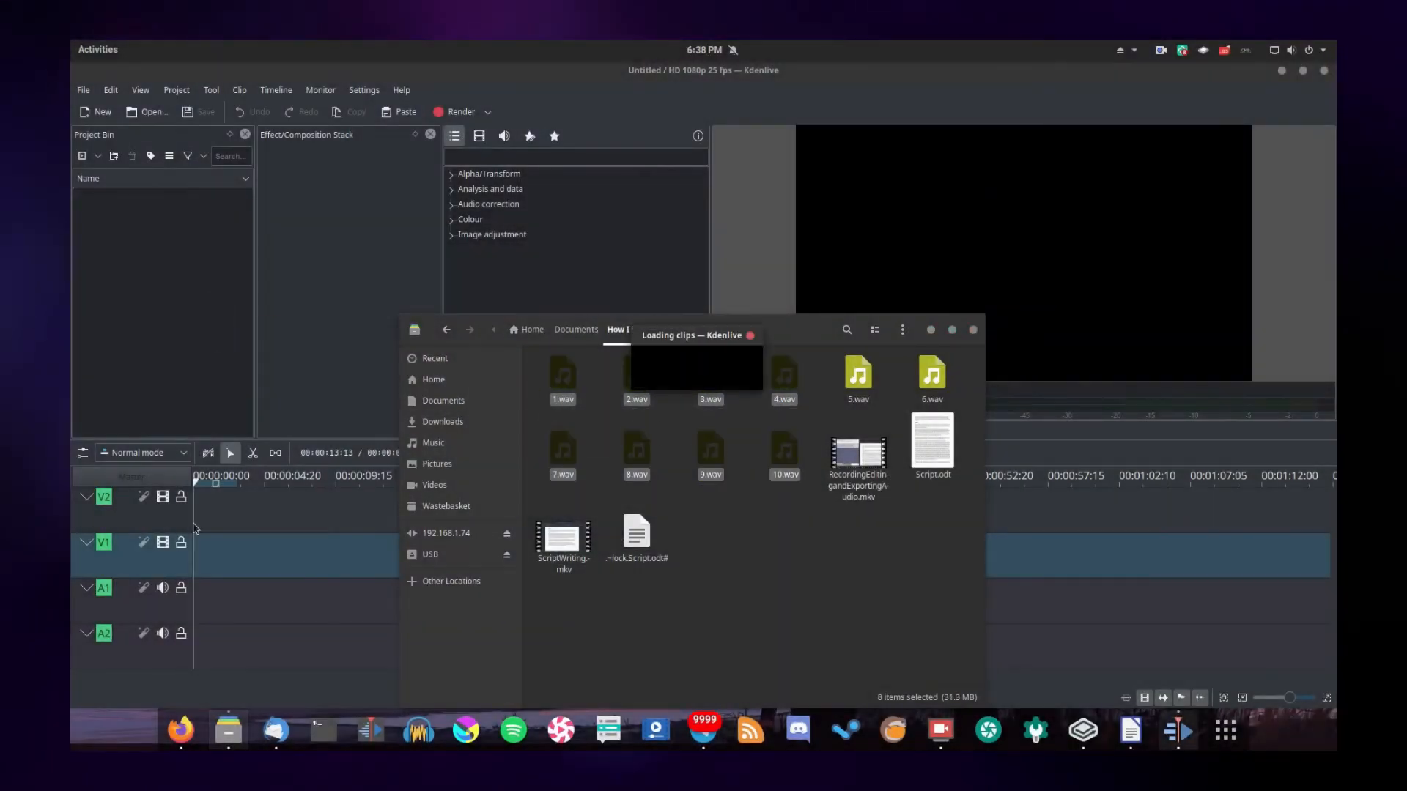
Import the narration files 1.wav to 10.wav from the How I Make My Videos folder into the Kdenlive project bin
click(229, 731)
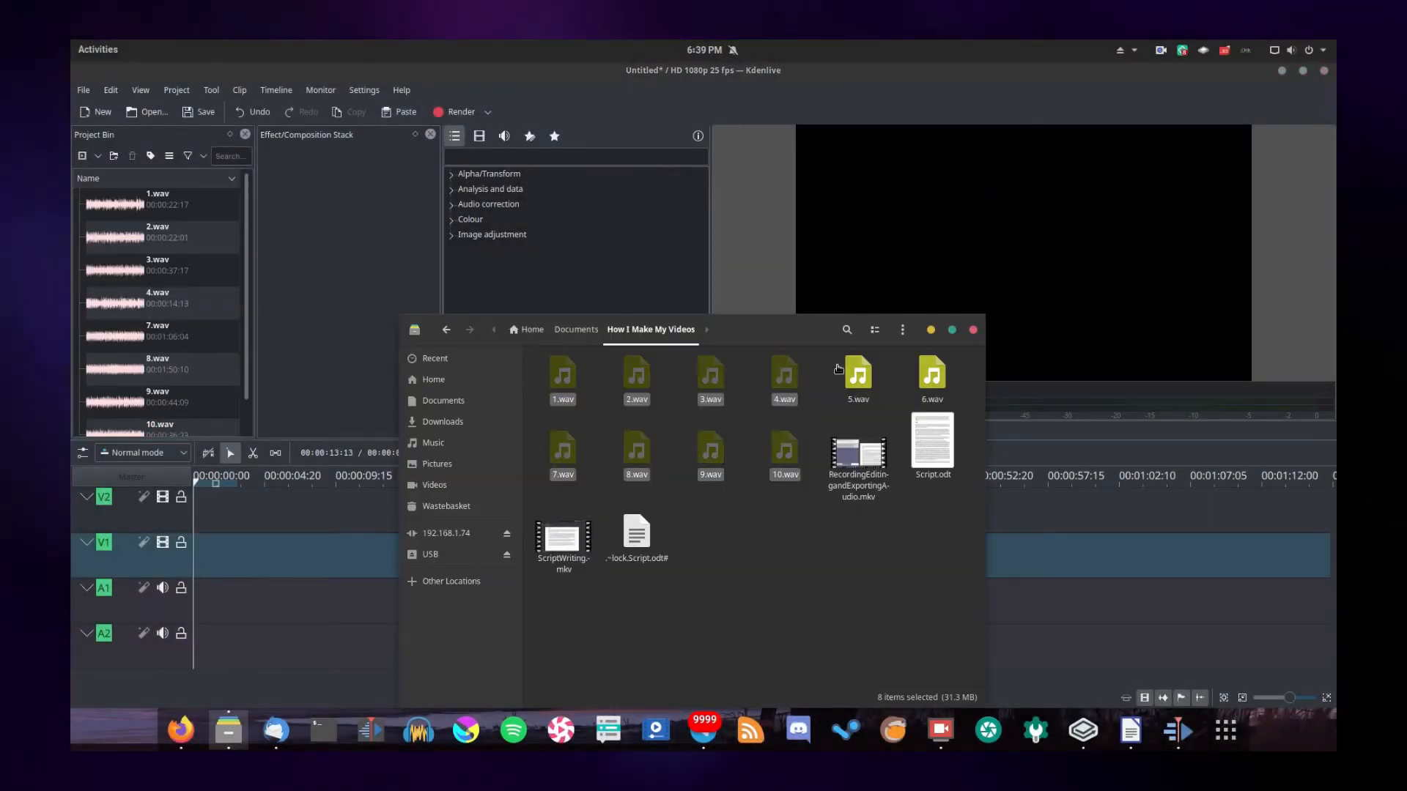
double_click(858, 374)
click(1031, 101)
ctrl+click(932, 375)
drag(932, 376, 227, 318)
Import Background.mov, Intro.mov and Outro.mov from the Linux Lounge folder into the project bin
click(228, 731)
key(alt+Left)
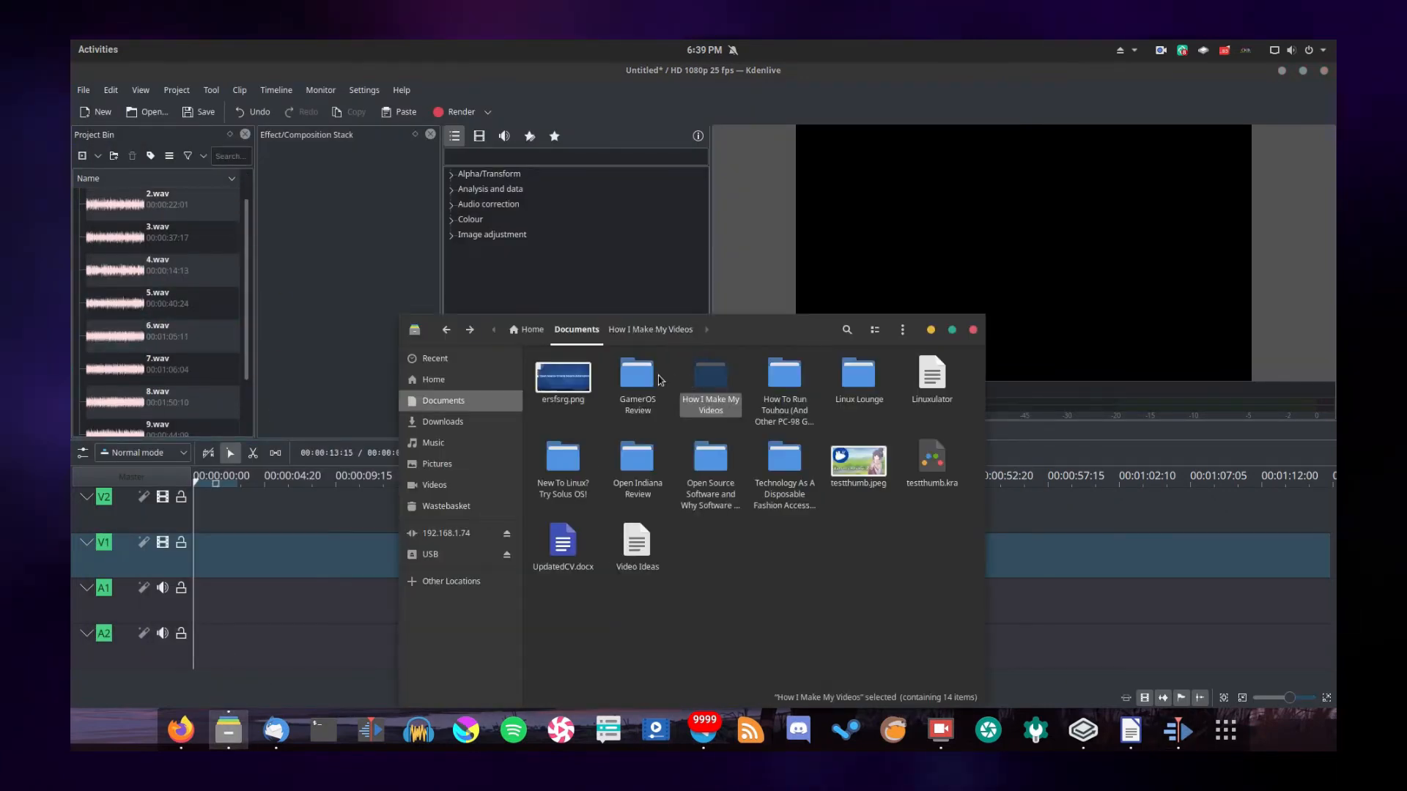
double_click(844, 375)
drag(710, 378, 212, 352)
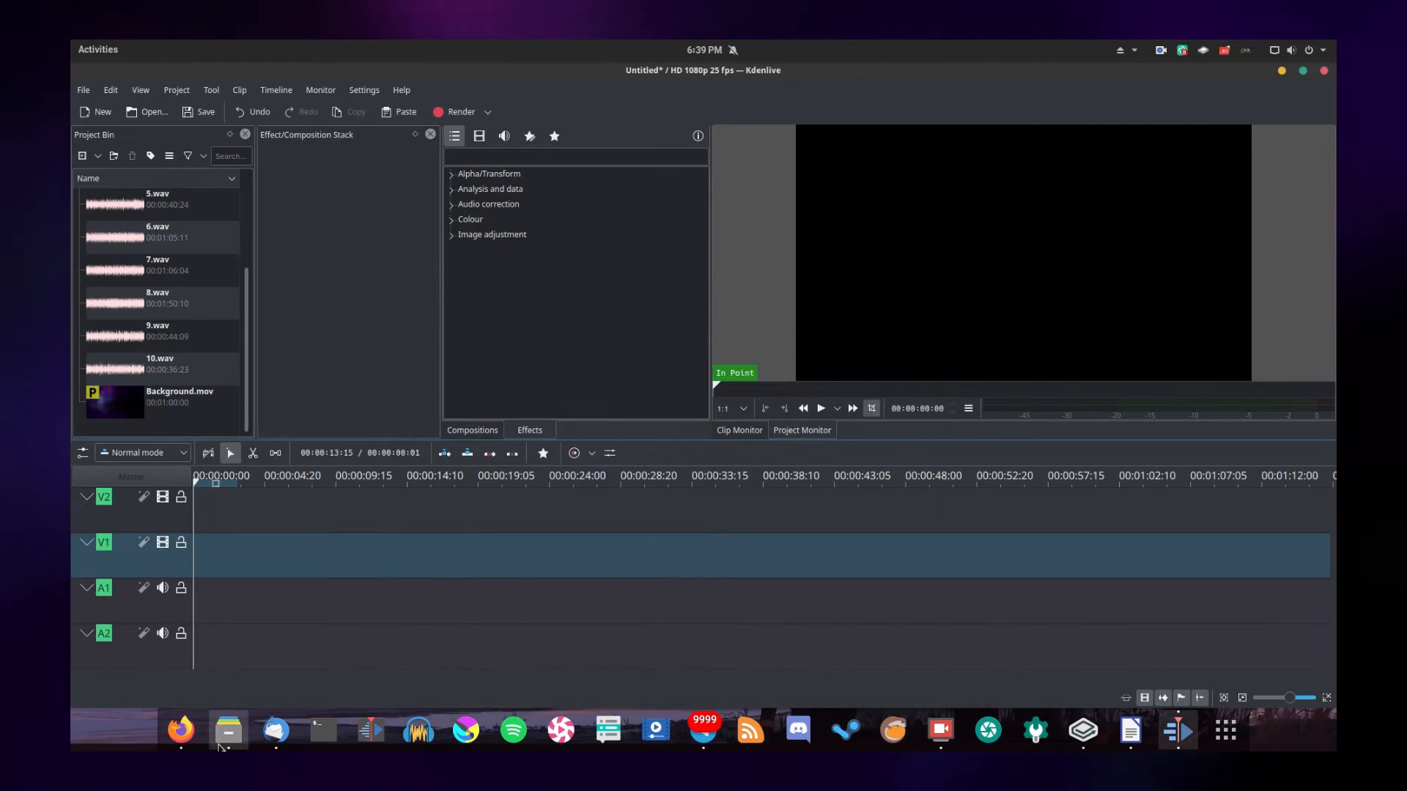
click(228, 730)
drag(785, 506, 200, 392)
click(228, 730)
scroll(733, 513, up, 2)
drag(859, 461, 203, 389)
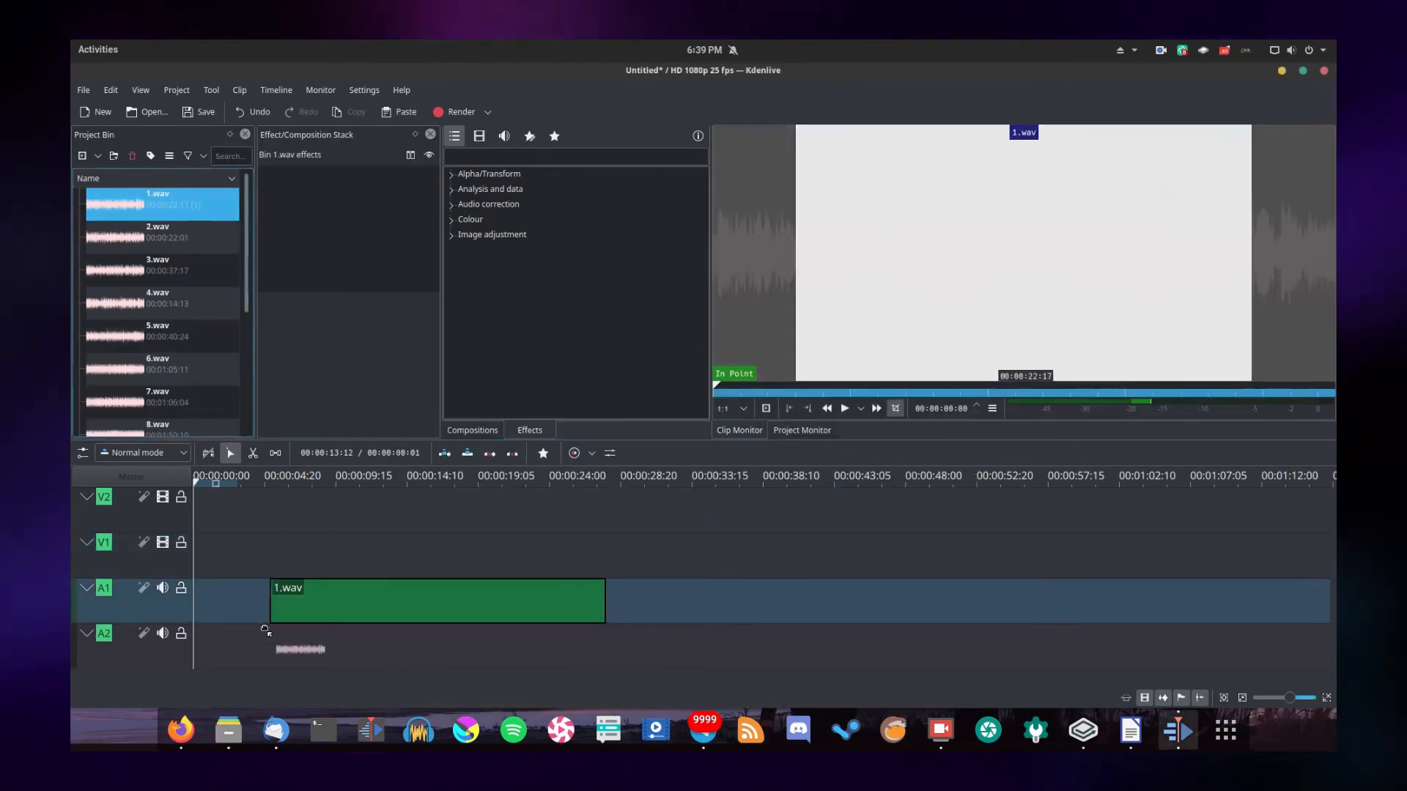
Place 1.wav at the start of audio track A1, followed end to end by Intro.mov, 2.wav and 3.wav
drag(267, 609, 192, 609)
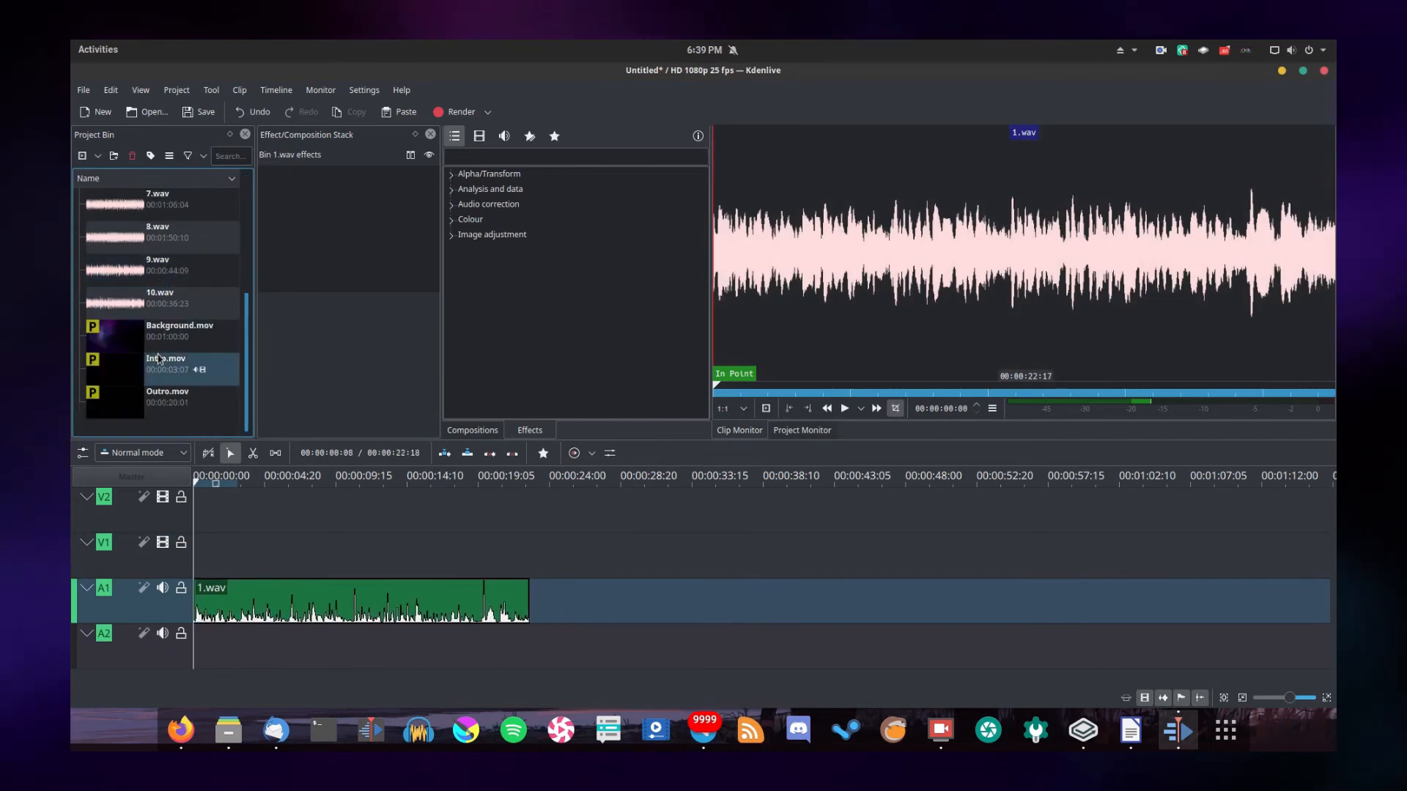
drag(159, 359, 553, 564)
scroll(161, 307, up, 5)
drag(161, 234, 565, 594)
drag(998, 483, 952, 484)
drag(166, 275, 872, 588)
Append 4.wav, 5.wav, 6.wav and 7.wav one after another behind 3.wav on track A1
drag(1014, 482, 1196, 482)
drag(163, 302, 892, 599)
drag(163, 336, 1107, 599)
mouse_move(1201, 483)
mouse_down()
mouse_move(1335, 482)
mouse_move(1201, 482)
mouse_up()
drag(163, 369, 1106, 600)
mouse_move(1202, 483)
mouse_down()
mouse_move(1335, 512)
mouse_move(1202, 483)
mouse_up()
drag(162, 402, 1107, 599)
drag(1202, 483, 1335, 513)
Append 8.wav, 9.wav and 10.wav to the end of the narration on track A1
drag(246, 297, 895, 599)
drag(1202, 483, 932, 506)
drag(189, 370, 544, 589)
drag(1201, 483, 1297, 484)
drag(168, 402, 755, 554)
Apply the Volume (keyframable) effect to 1.wav with a gain of 12 dB and copy the clip
drag(659, 483, 72, 486)
text(vol)
drag(510, 192, 367, 587)
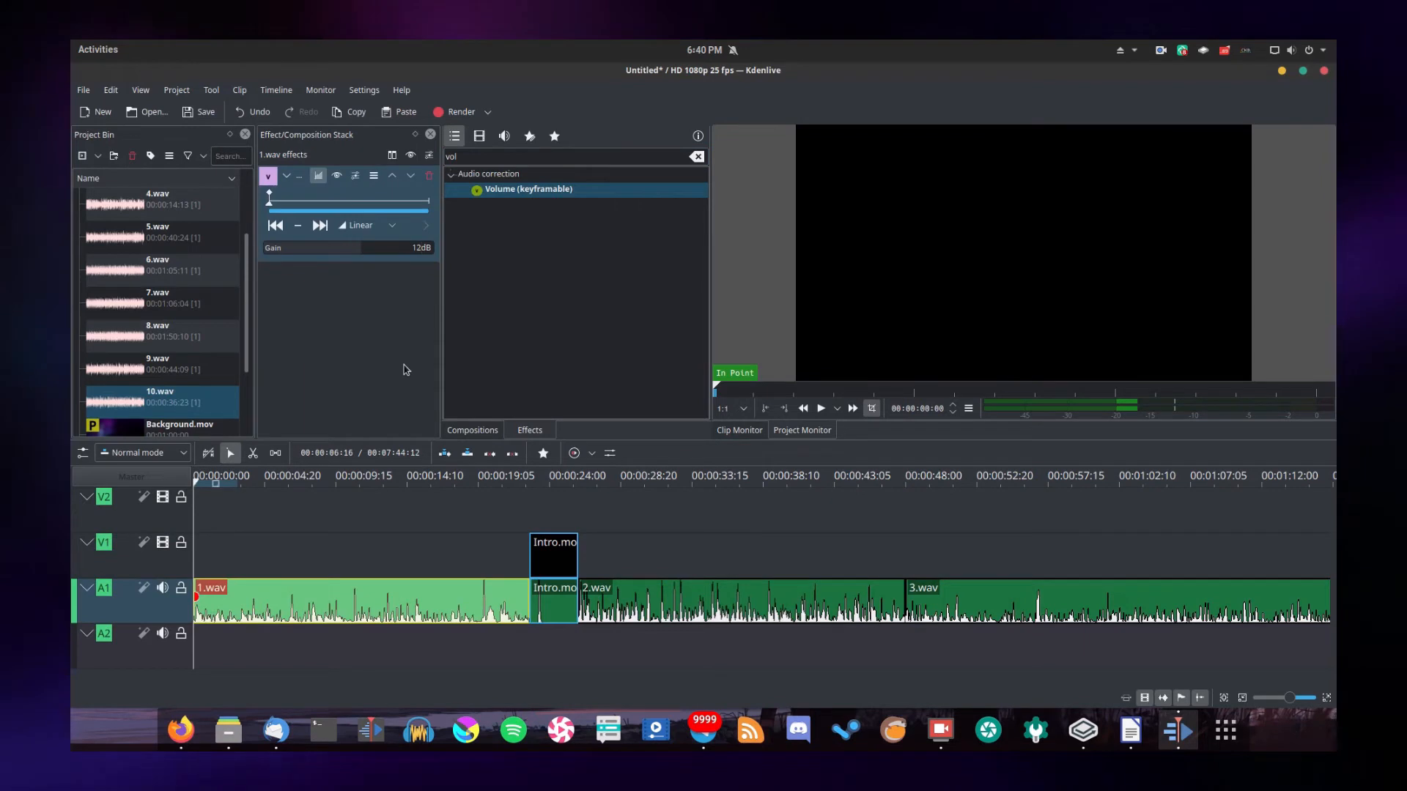
right_click(384, 616)
click(407, 315)
Paste the copied volume effect onto 2.wav and 3.wav
click(642, 601)
right_click(638, 600)
click(733, 304)
right_click(953, 612)
click(994, 324)
Paste the copied volume effect onto 4.wav and 5.wav
scroll(952, 608, down, 10)
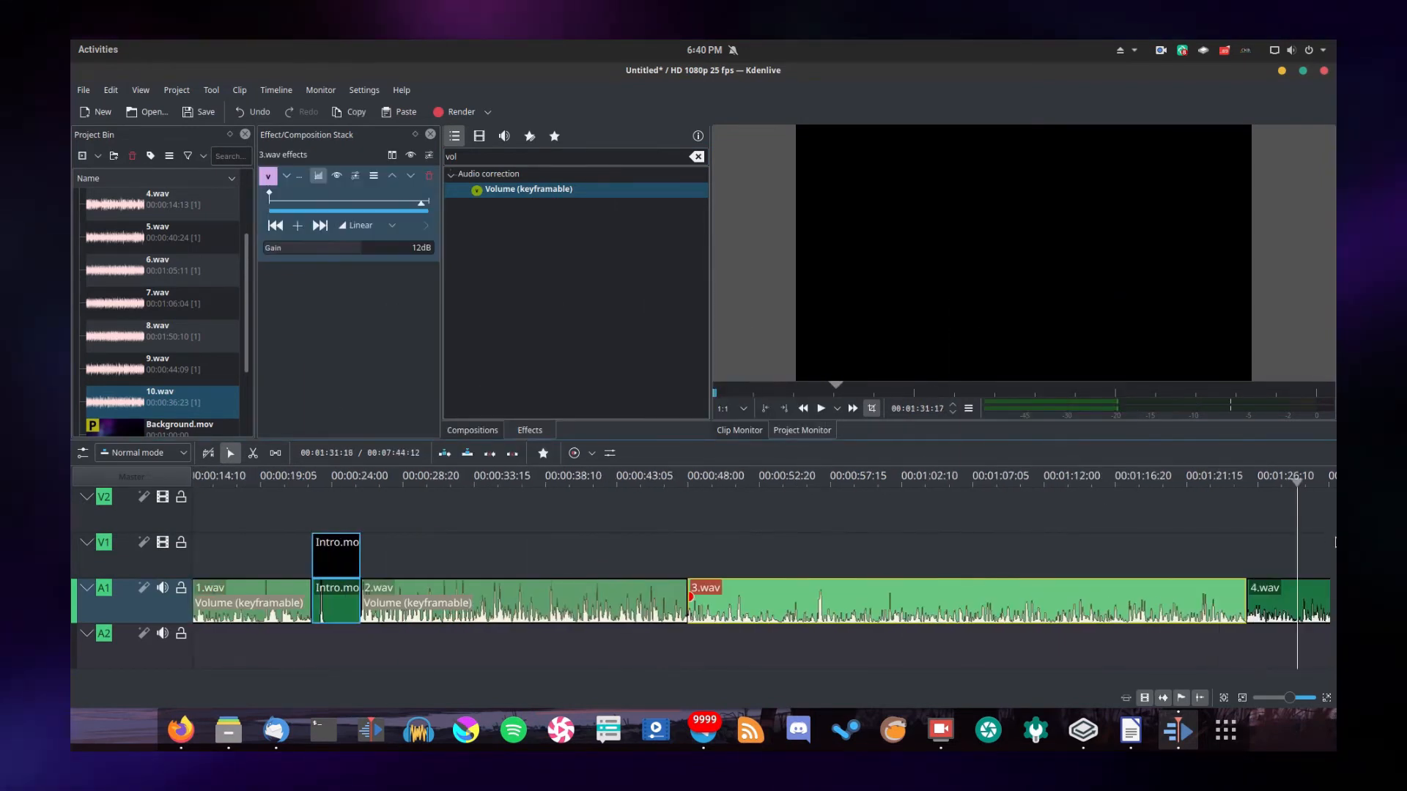
right_click(1024, 606)
click(1048, 320)
right_click(1157, 606)
click(1172, 318)
Paste the copied volume effect onto 6.wav and 7.wav
scroll(1099, 605, down, 10)
right_click(958, 606)
click(966, 316)
scroll(970, 608, down, 10)
right_click(968, 609)
click(985, 326)
Paste the copied volume effect onto 8.wav, 9.wav and 10.wav
scroll(974, 601, down, 10)
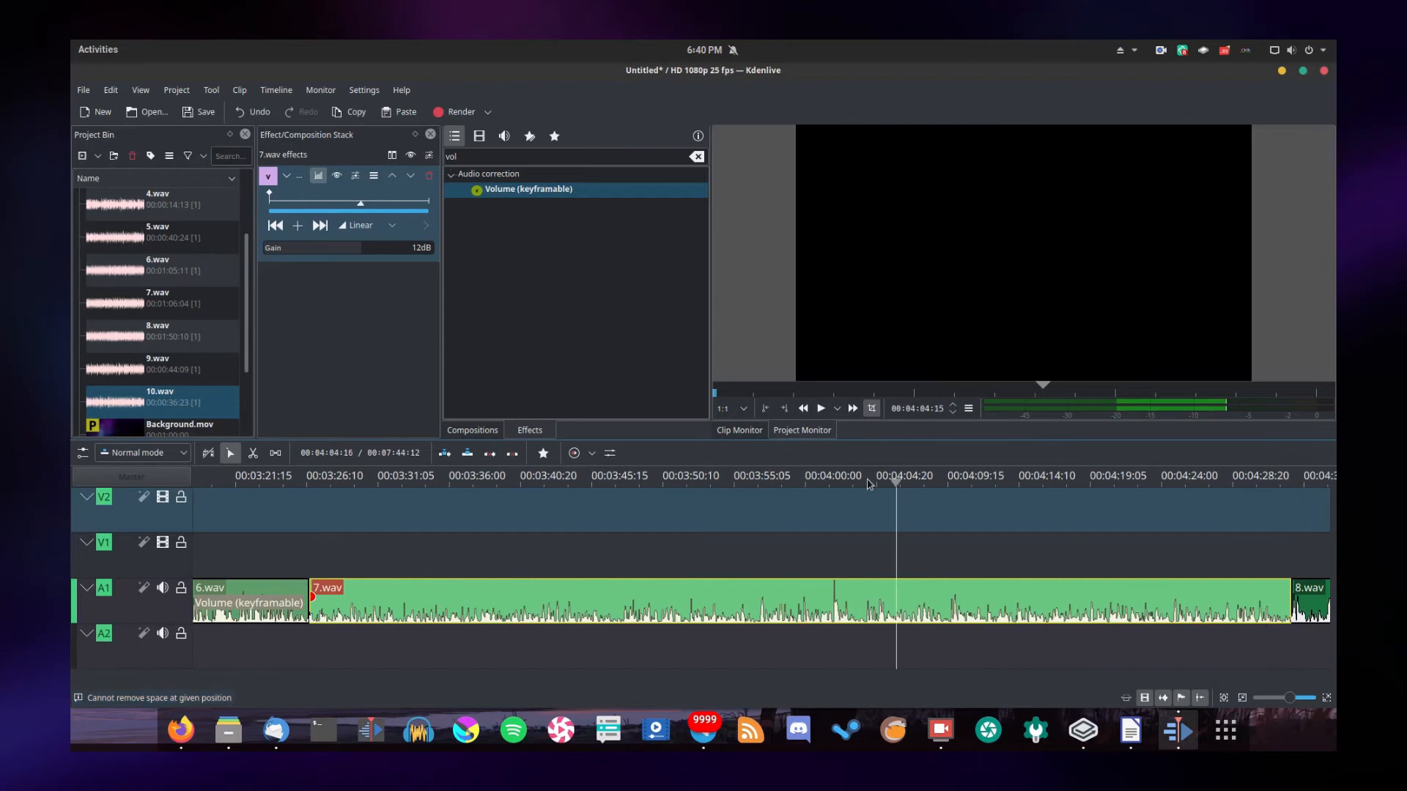
drag(976, 477, 1318, 485)
right_click(1123, 607)
click(1140, 319)
drag(1076, 477, 1334, 523)
right_click(945, 608)
click(985, 328)
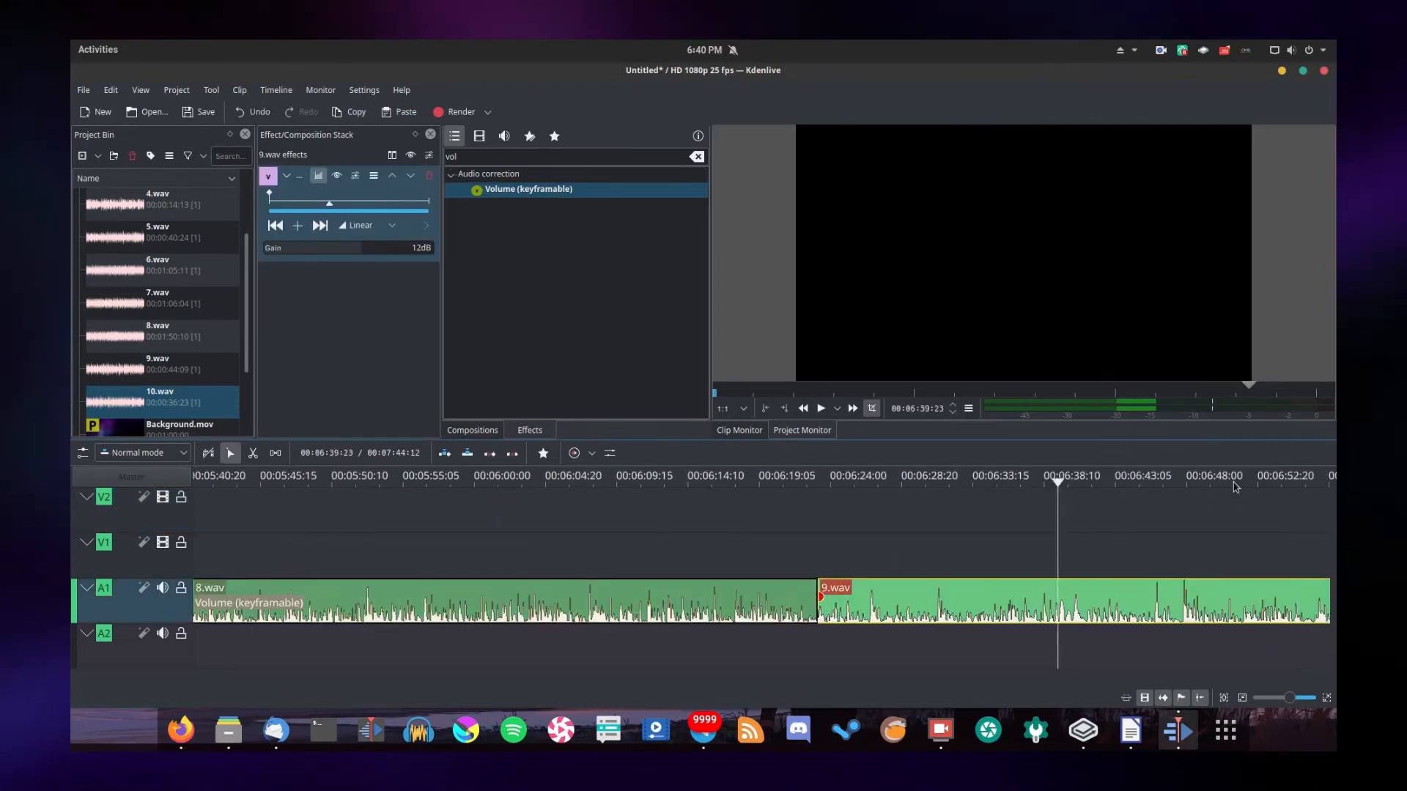
scroll(895, 596, down, 5)
right_click(895, 596)
click(934, 315)
Place Background.mov at the timeline start without its audio part and trim it on track V1 to end at Intro.mov
key(Home)
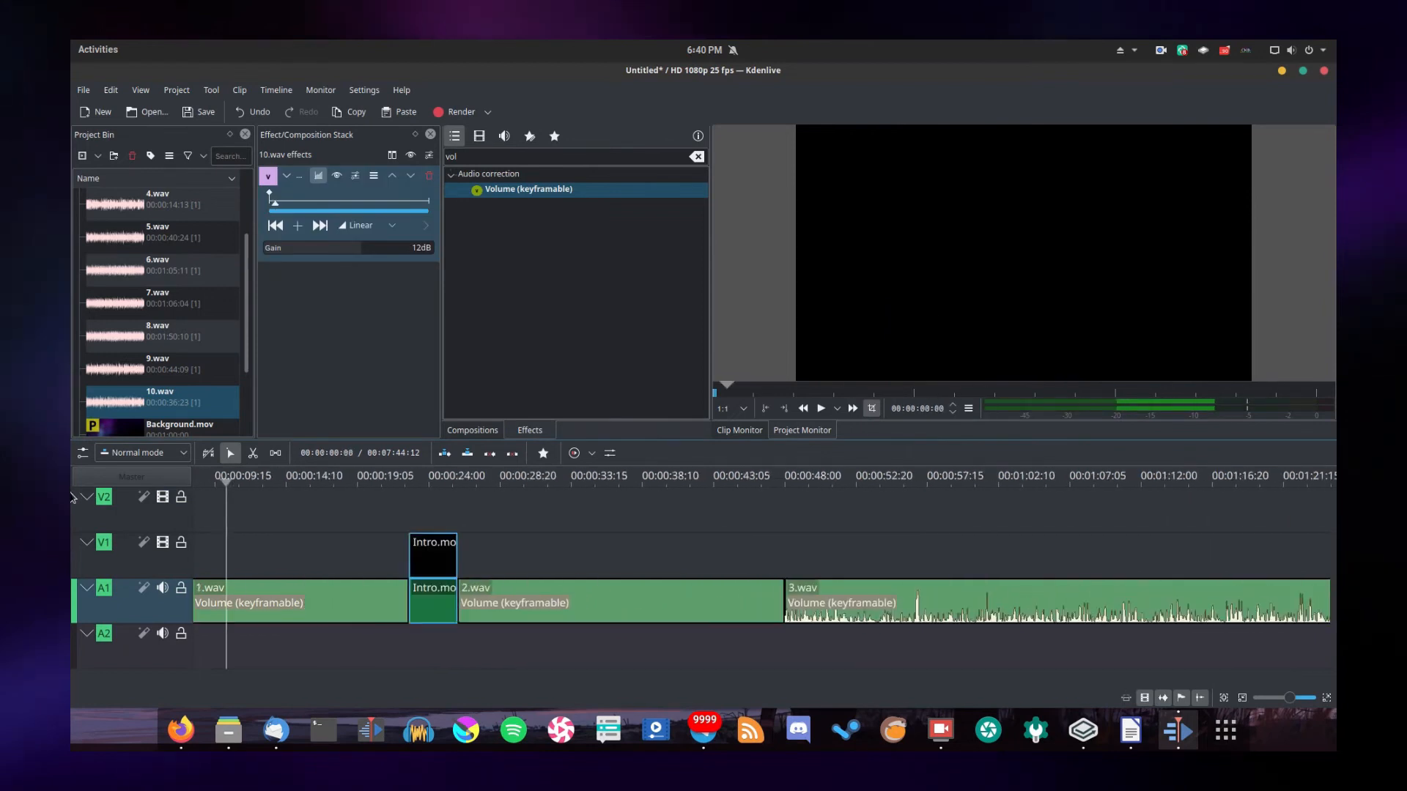
scroll(192, 355, down, 3)
drag(162, 337, 210, 530)
right_click(257, 525)
click(293, 275)
click(354, 664)
key(Delete)
drag(1082, 513, 461, 570)
Paste a copy of the trimmed background clip directly after Intro.mov on track V1 and extend its end
key(ctrl+c)
click(612, 557)
key(ctrl+v)
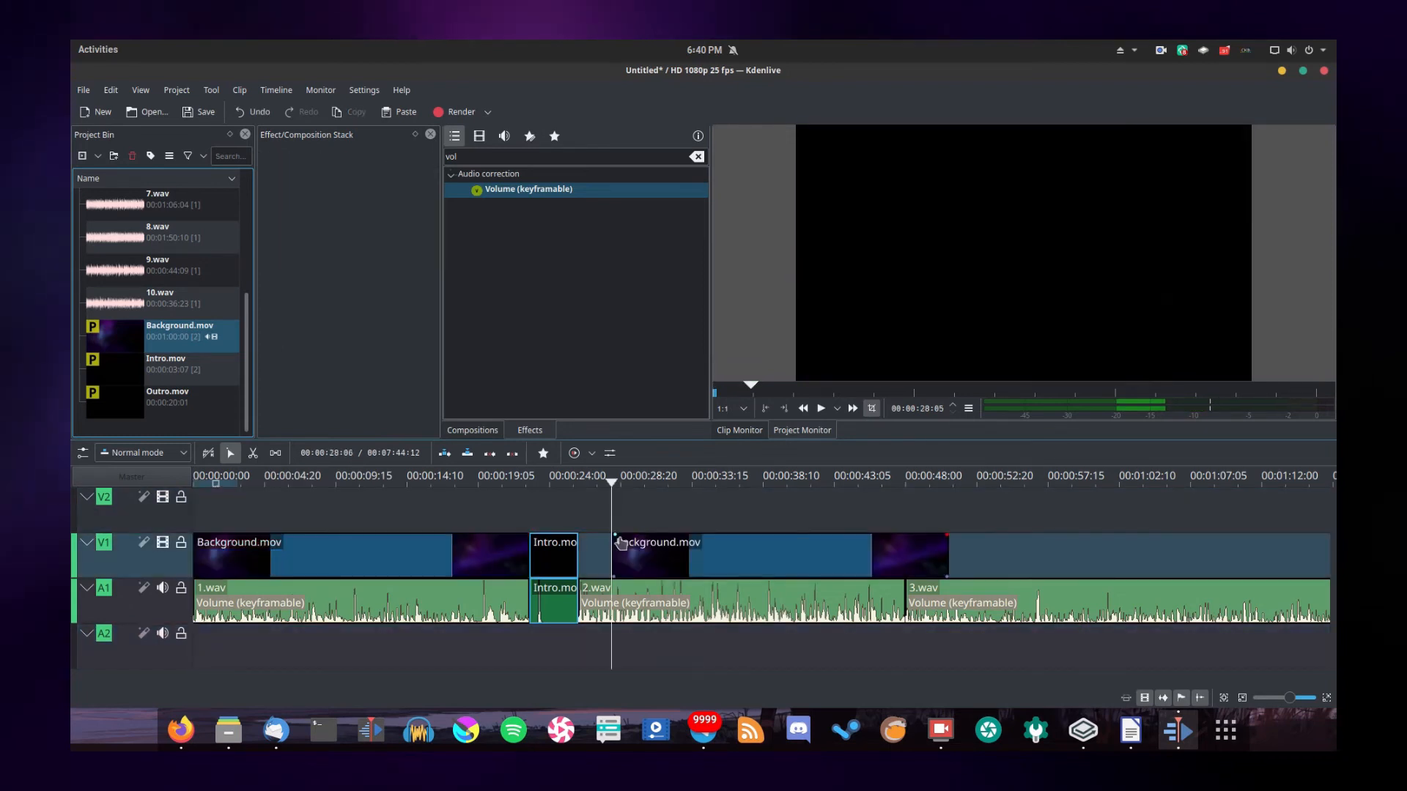
drag(652, 558, 618, 558)
drag(913, 557, 1330, 557)
drag(1304, 509, 1187, 510)
drag(1016, 549, 1152, 550)
Paste more background copies on track V1, butting the one near the start of 8.wav against the preceding clip
click(1205, 543)
key(ctrl+v)
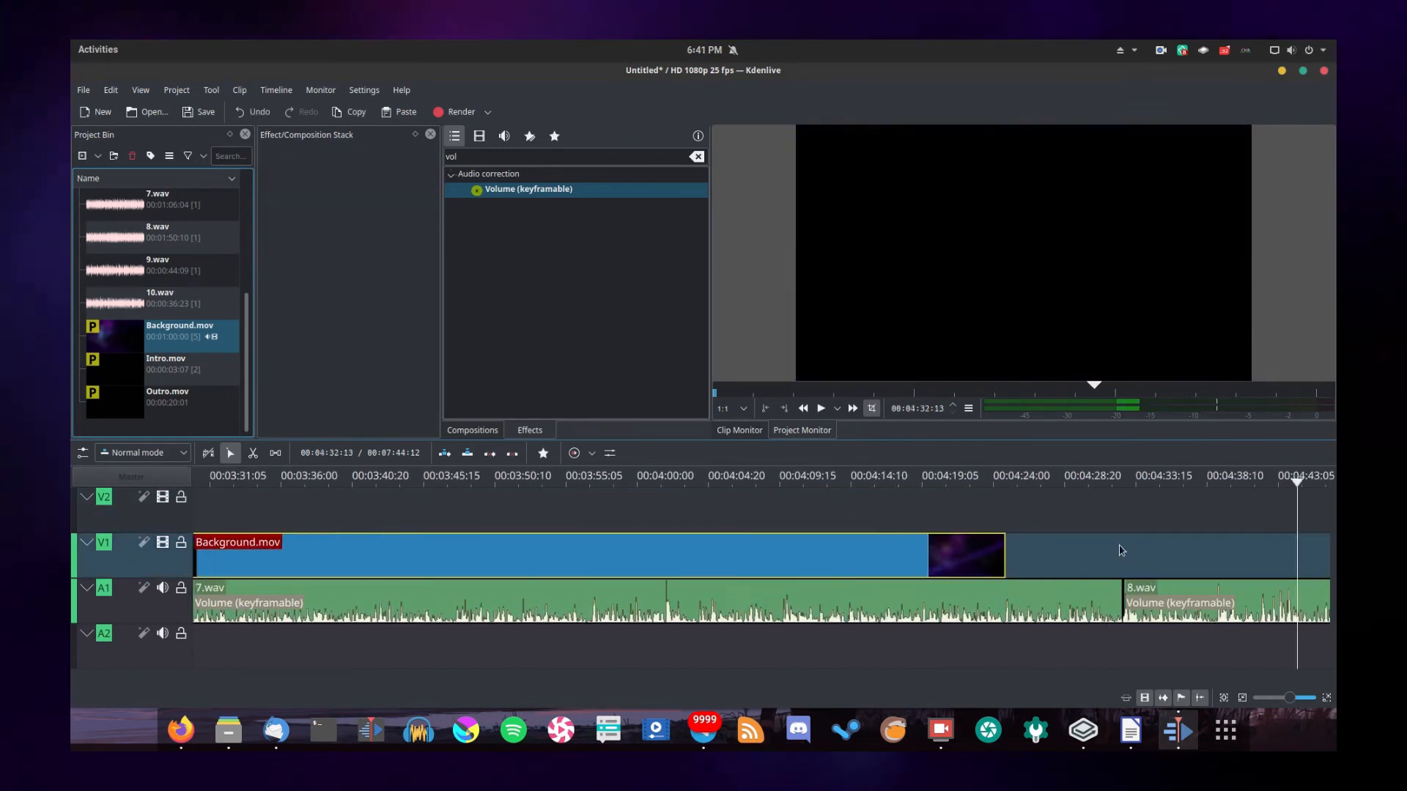
click(1135, 557)
key(ctrl+v)
drag(1143, 557, 1011, 559)
Add two further background copies over the remaining narration, each moved up against the end of the previous one
drag(1135, 483, 1329, 483)
click(1057, 555)
key(ctrl+v)
drag(1063, 556, 789, 556)
drag(1057, 482, 1328, 482)
click(999, 558)
key(ctrl+v)
drag(1114, 562, 999, 561)
drag(1036, 485, 704, 535)
drag(476, 481, 1114, 482)
key(Home)
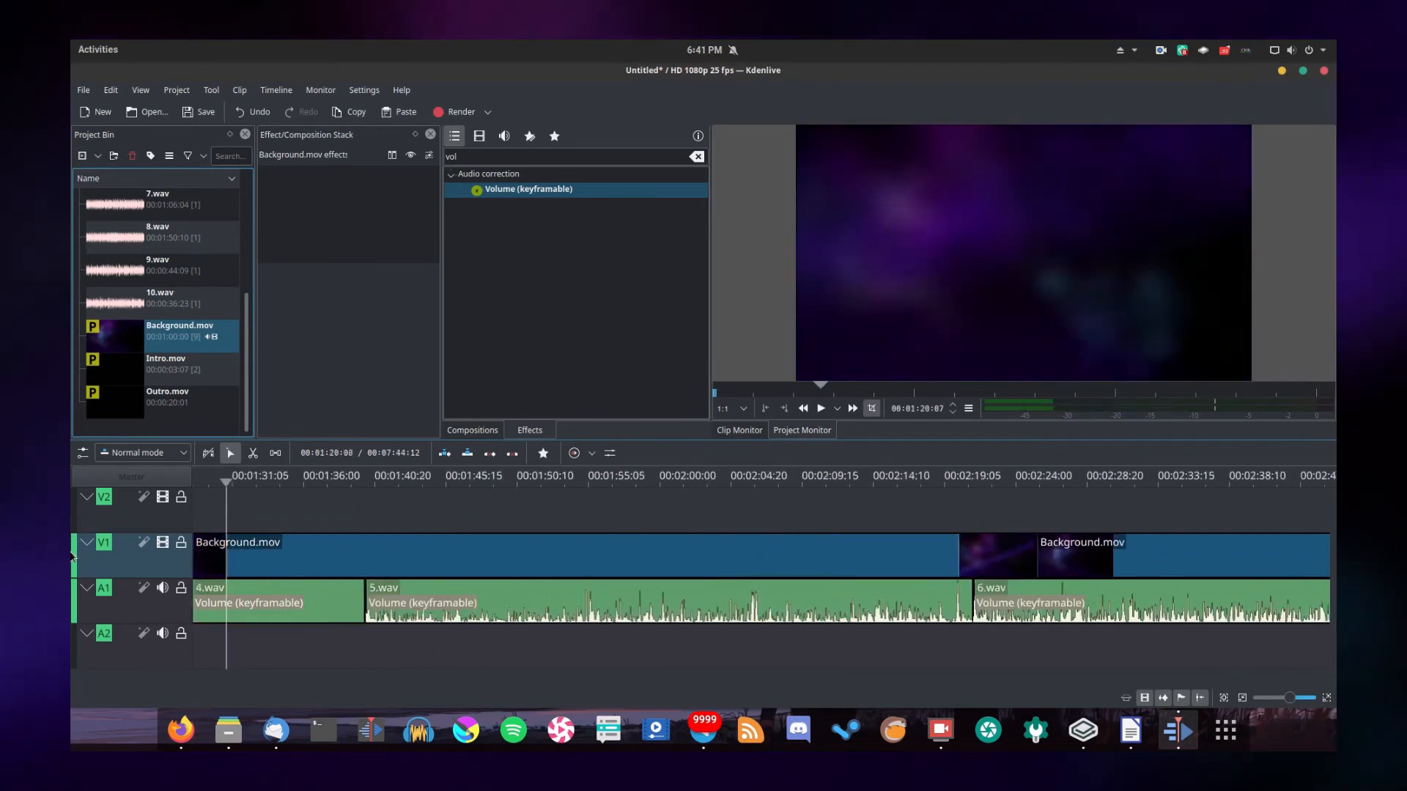
Import the ScriptWriting.mkv and RecordingEditingandExportingAudio.mkv screen recordings from the file manager into the project bin
click(228, 731)
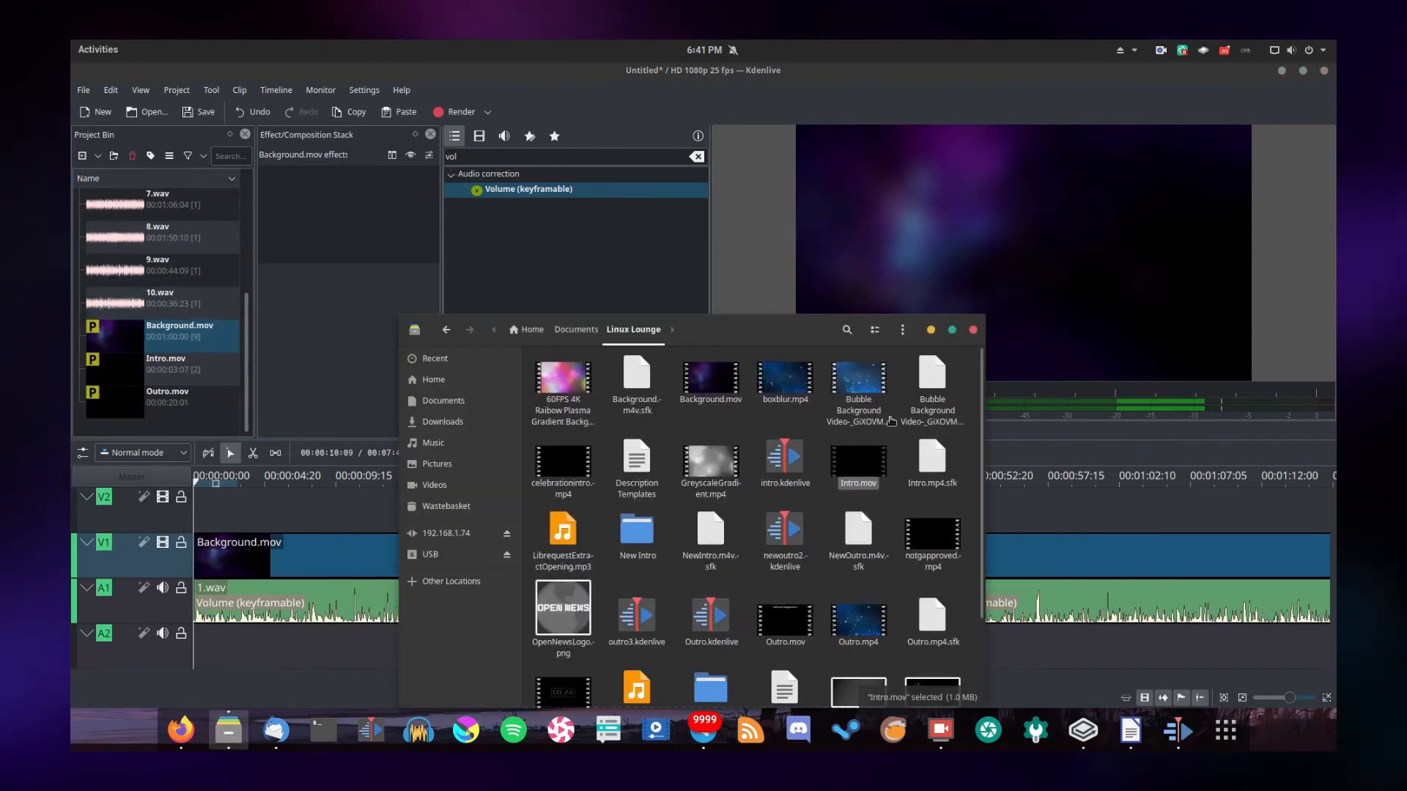
drag(868, 464, 183, 363)
drag(567, 543, 198, 367)
Play through the narration to find the cue within 5.wav and add a timeline guide at about 00:01:49
drag(352, 480, 611, 480)
key(space)
click(936, 478)
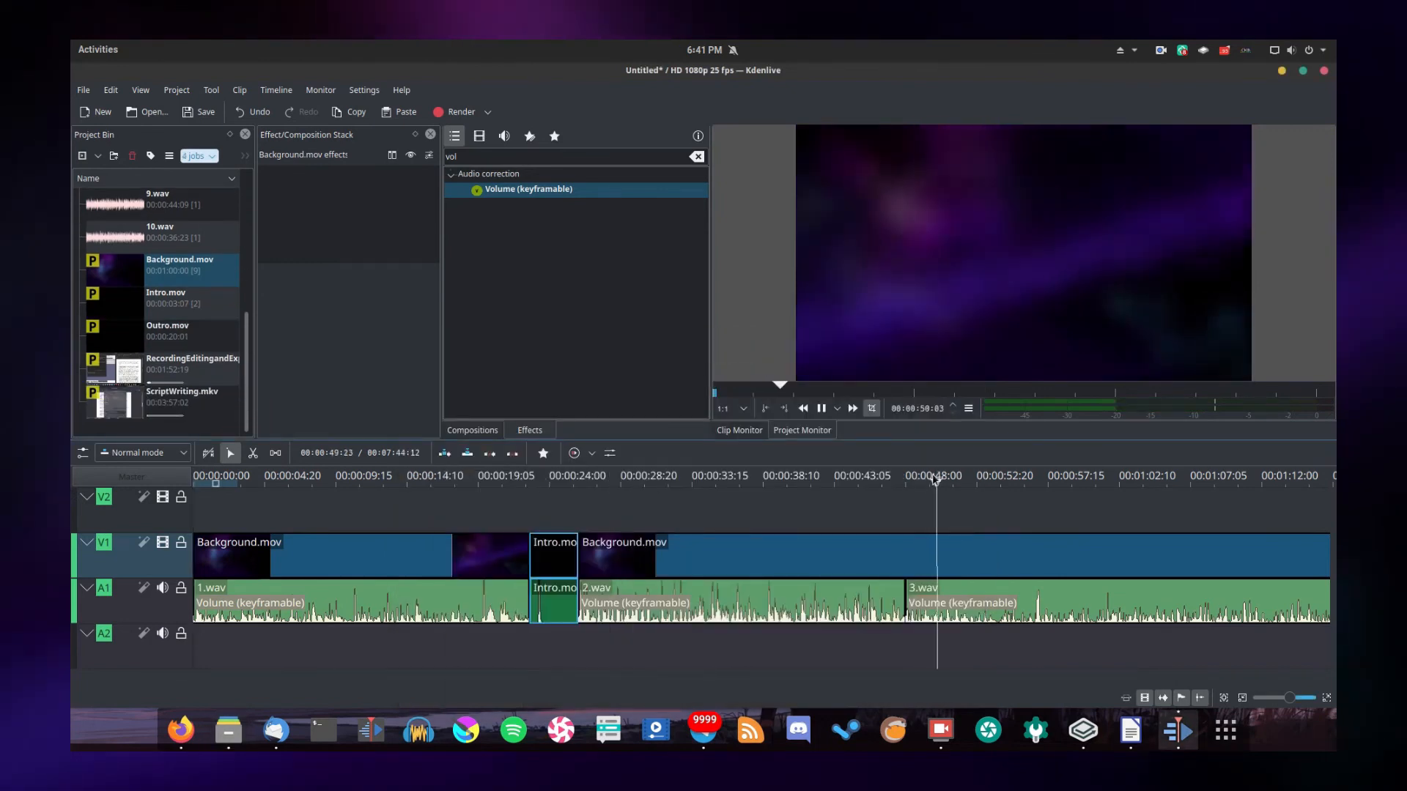
drag(219, 686, 274, 682)
click(902, 483)
click(602, 483)
key(space)
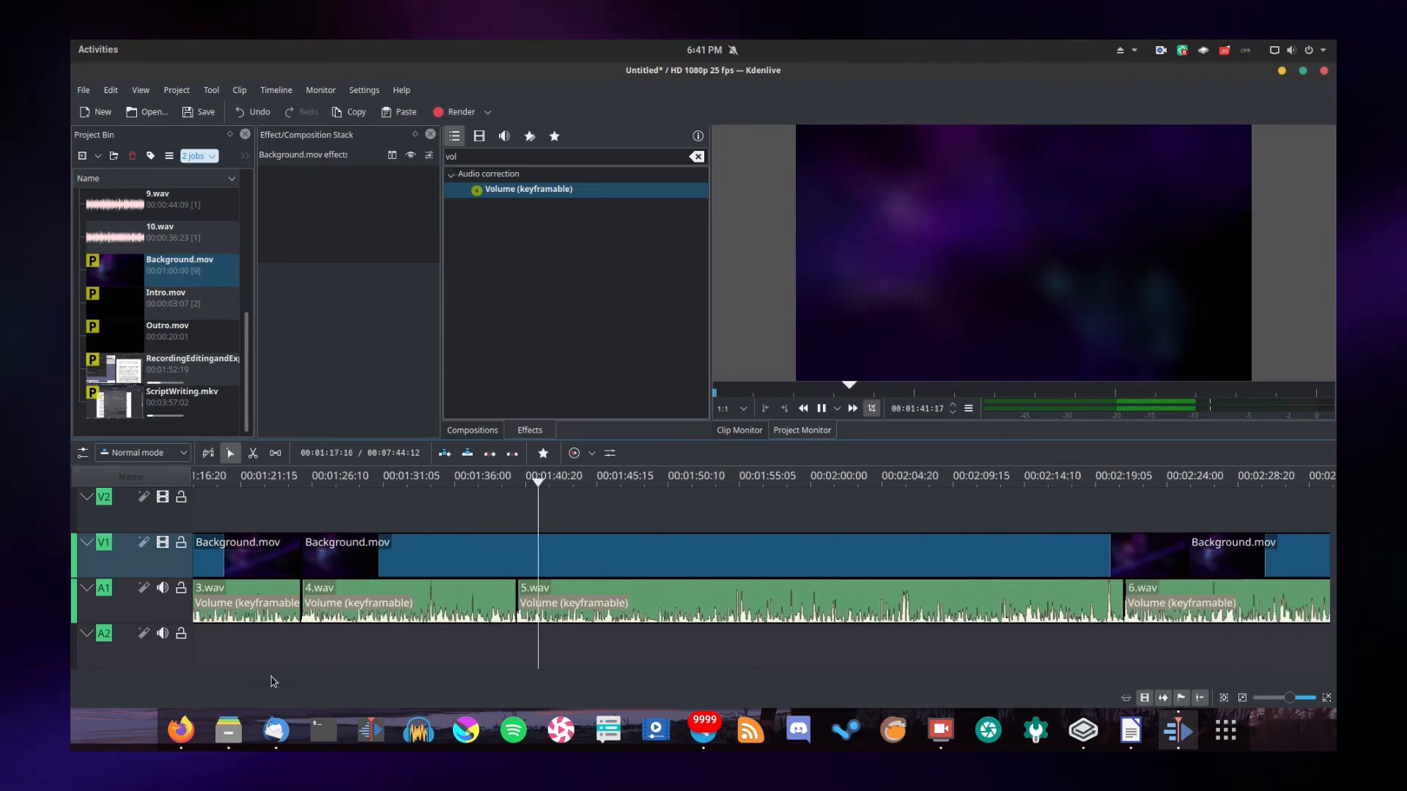
drag(744, 487, 595, 500)
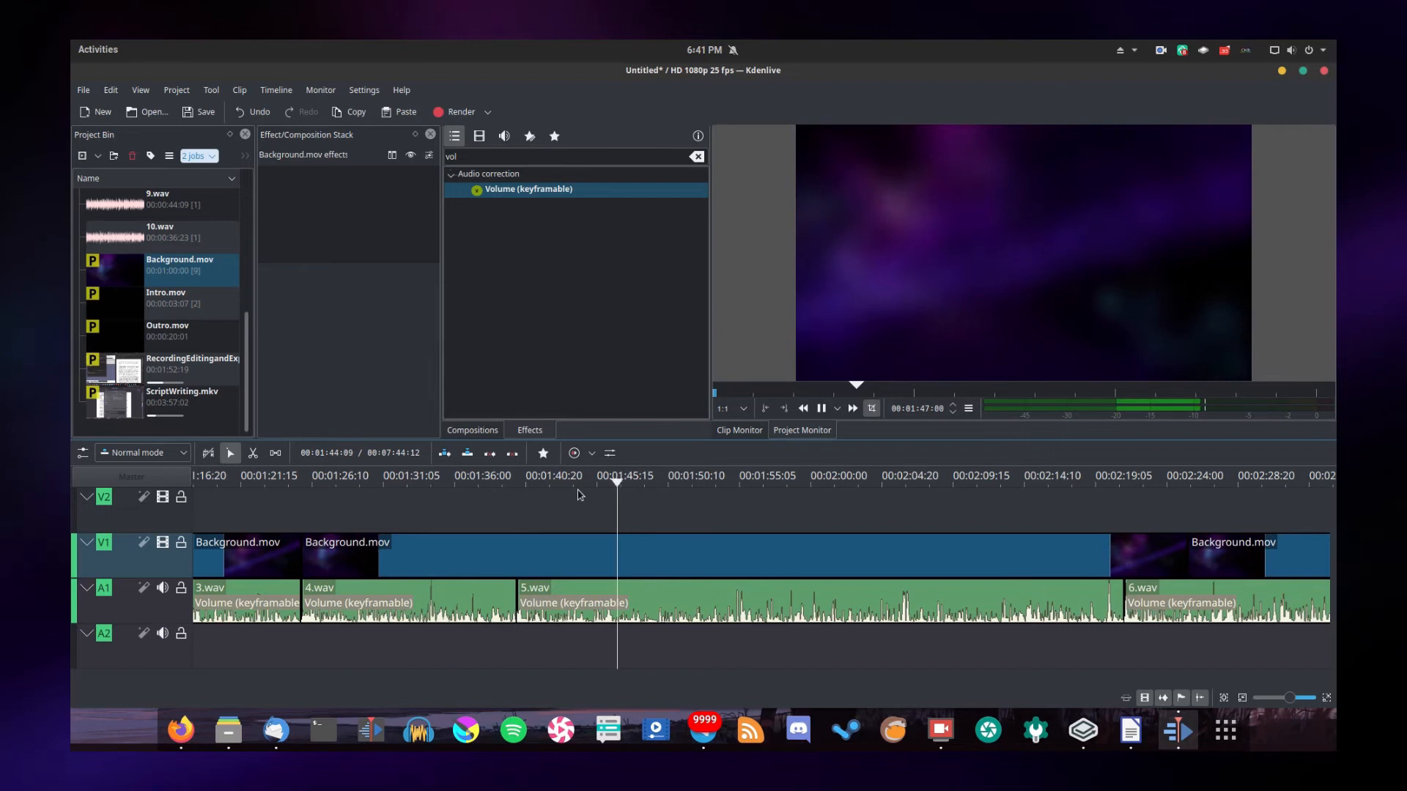
click(654, 486)
right_click(655, 486)
click(677, 489)
key(space)
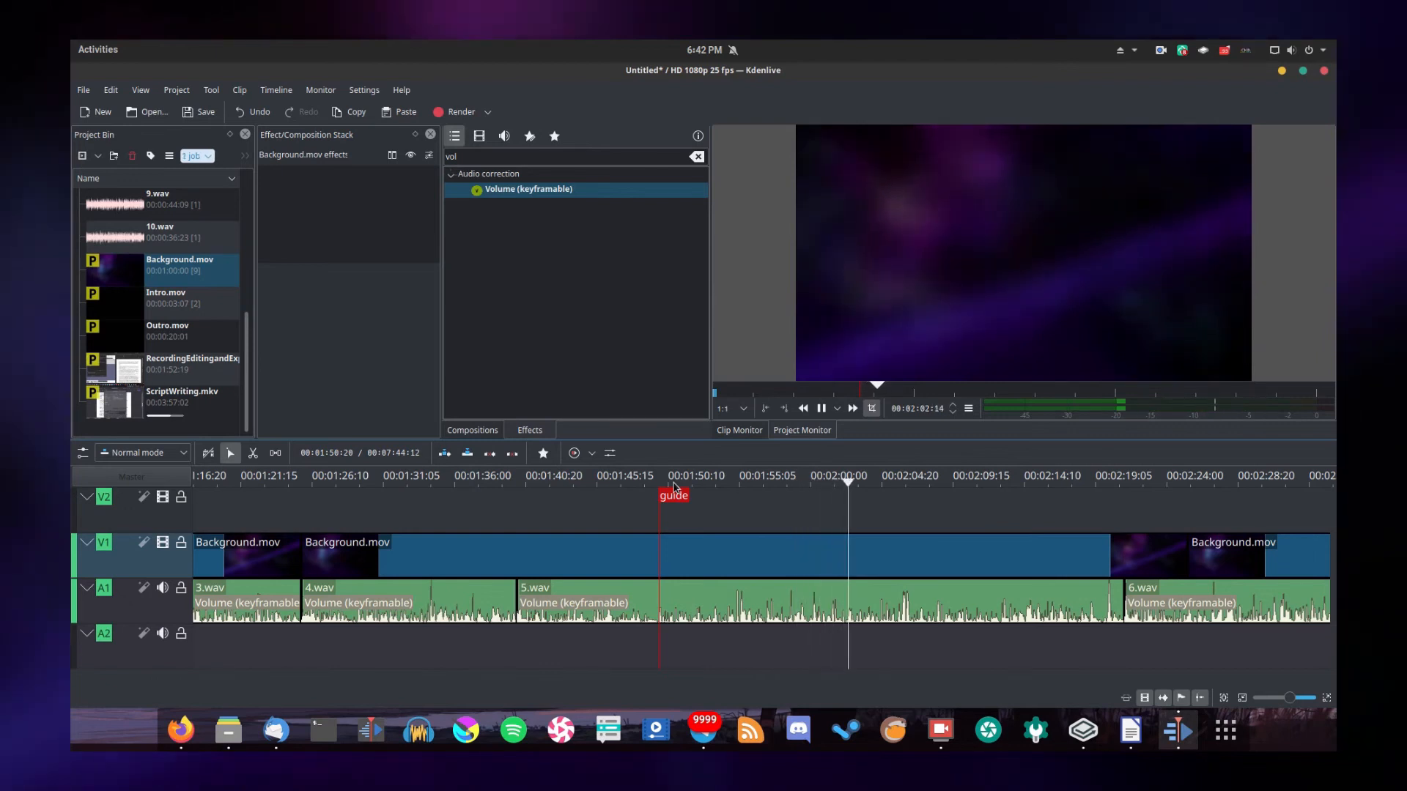
Play on past the guide and place the RecordingEditingandExportingAudio.mkv recording on track V2
click(1155, 490)
scroll(334, 668, down, 5)
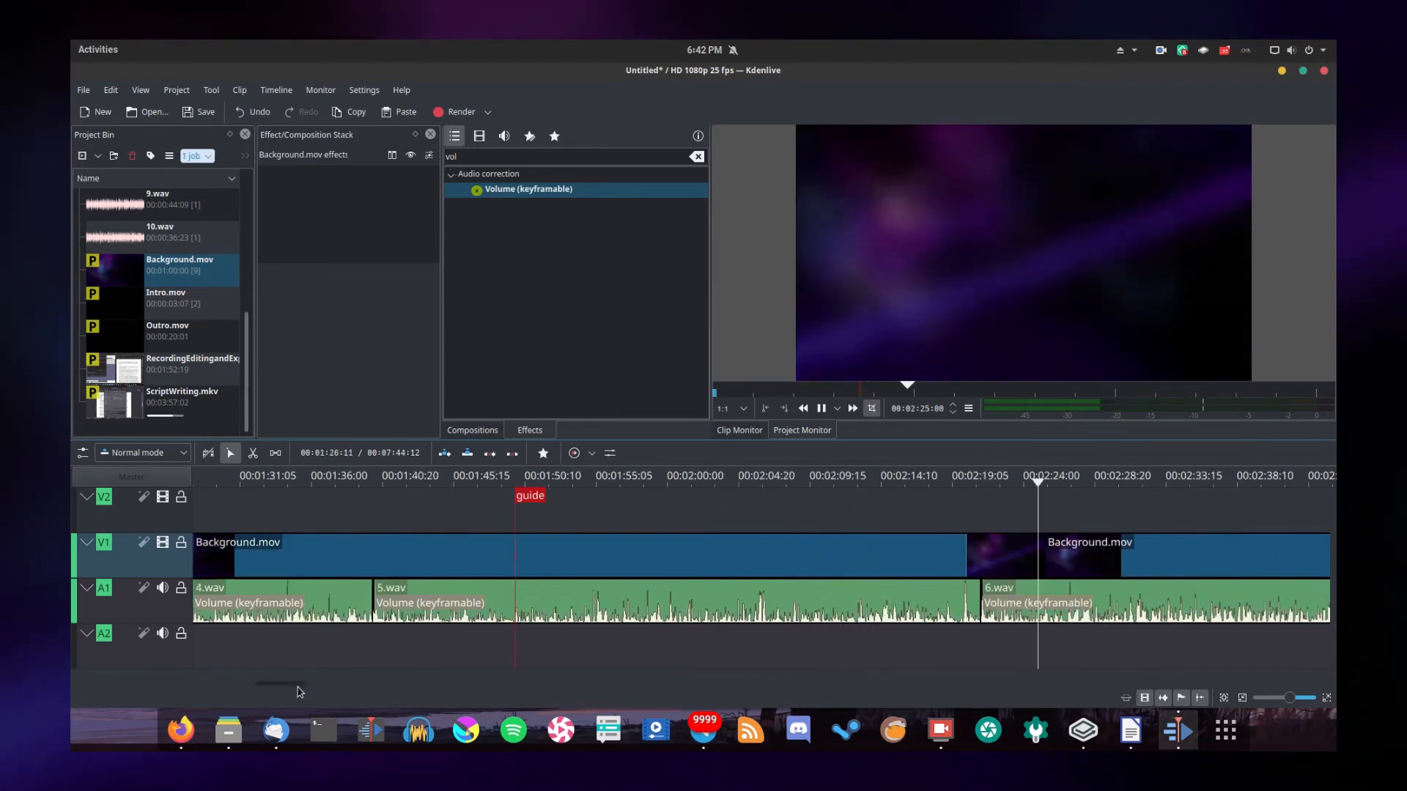
click(781, 480)
drag(192, 374, 790, 516)
click(807, 482)
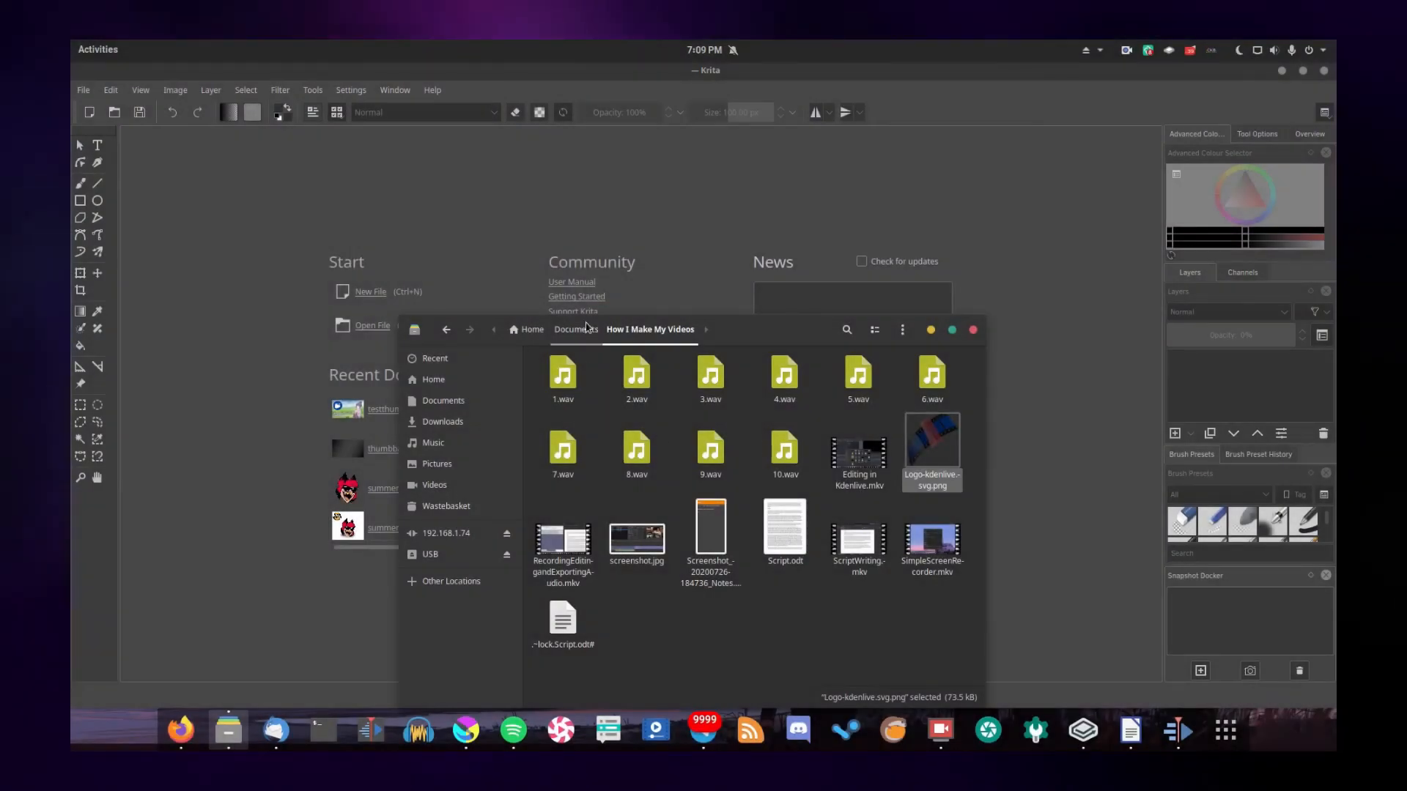
Open thumbbackground.png from the Linux Lounge documents folder in Krita as the thumbnail base
click(577, 329)
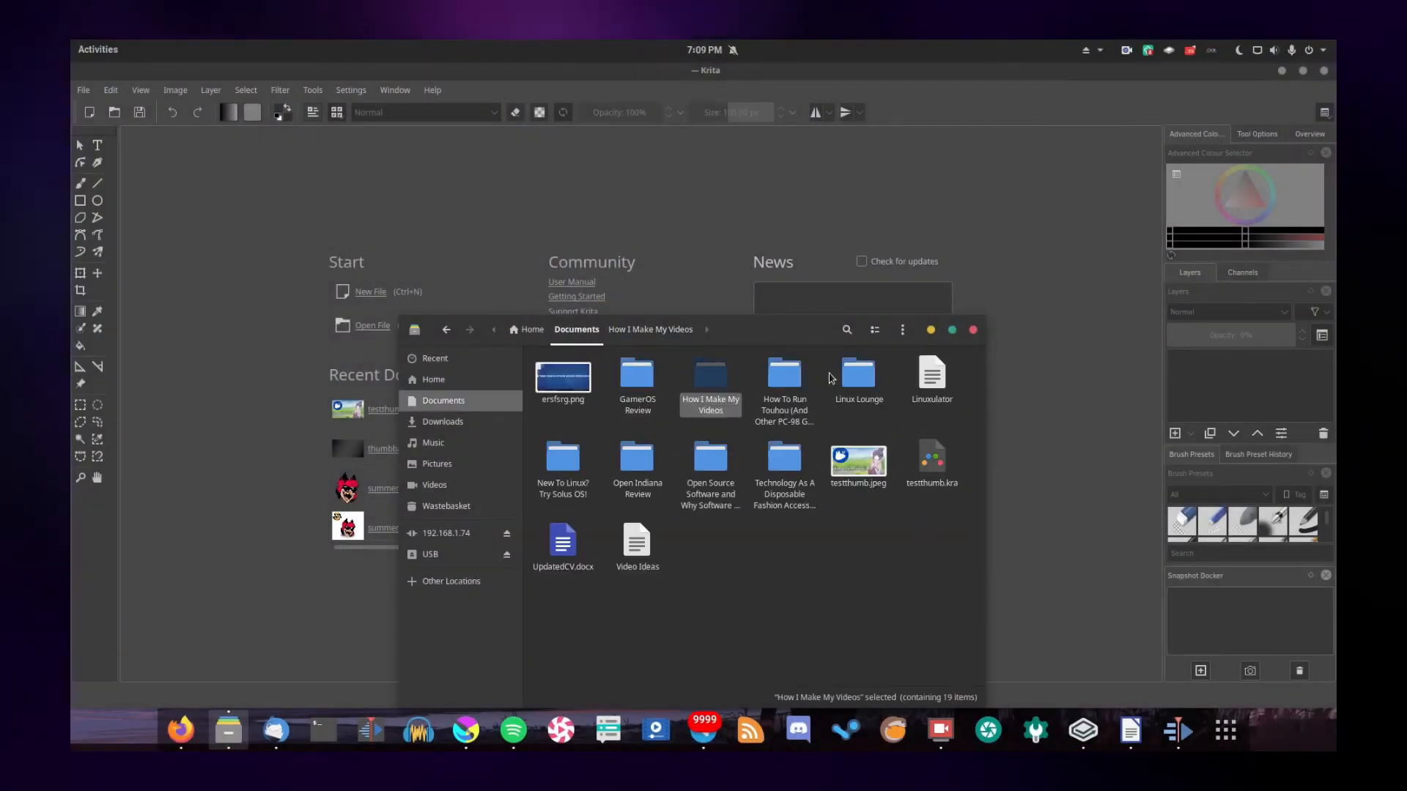
double_click(854, 375)
scroll(765, 563, down, 5)
drag(766, 562, 295, 398)
Insert the Kdenlive logo PNG from the How I Make My Videos folder as a new layer over the background
click(229, 731)
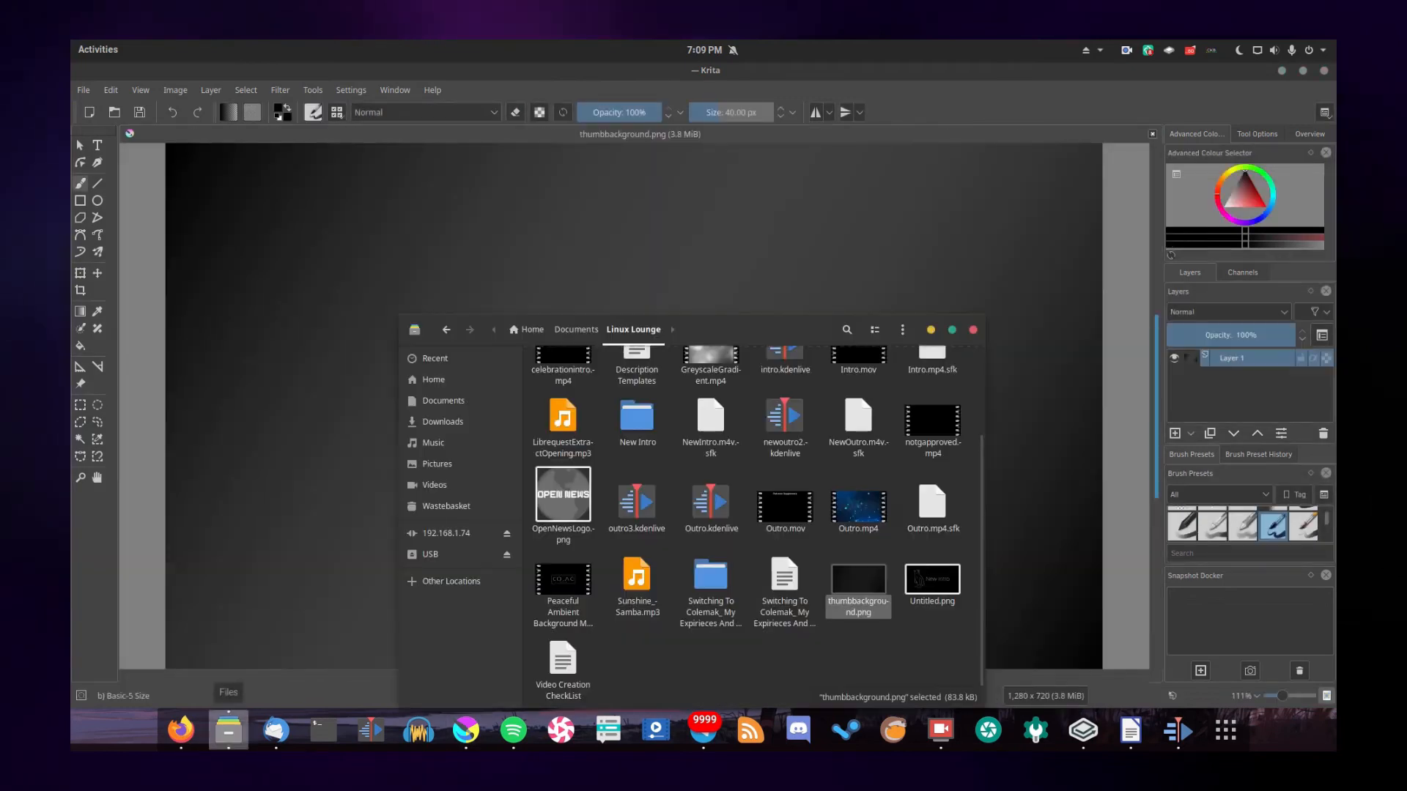
key(alt+Left)
double_click(712, 382)
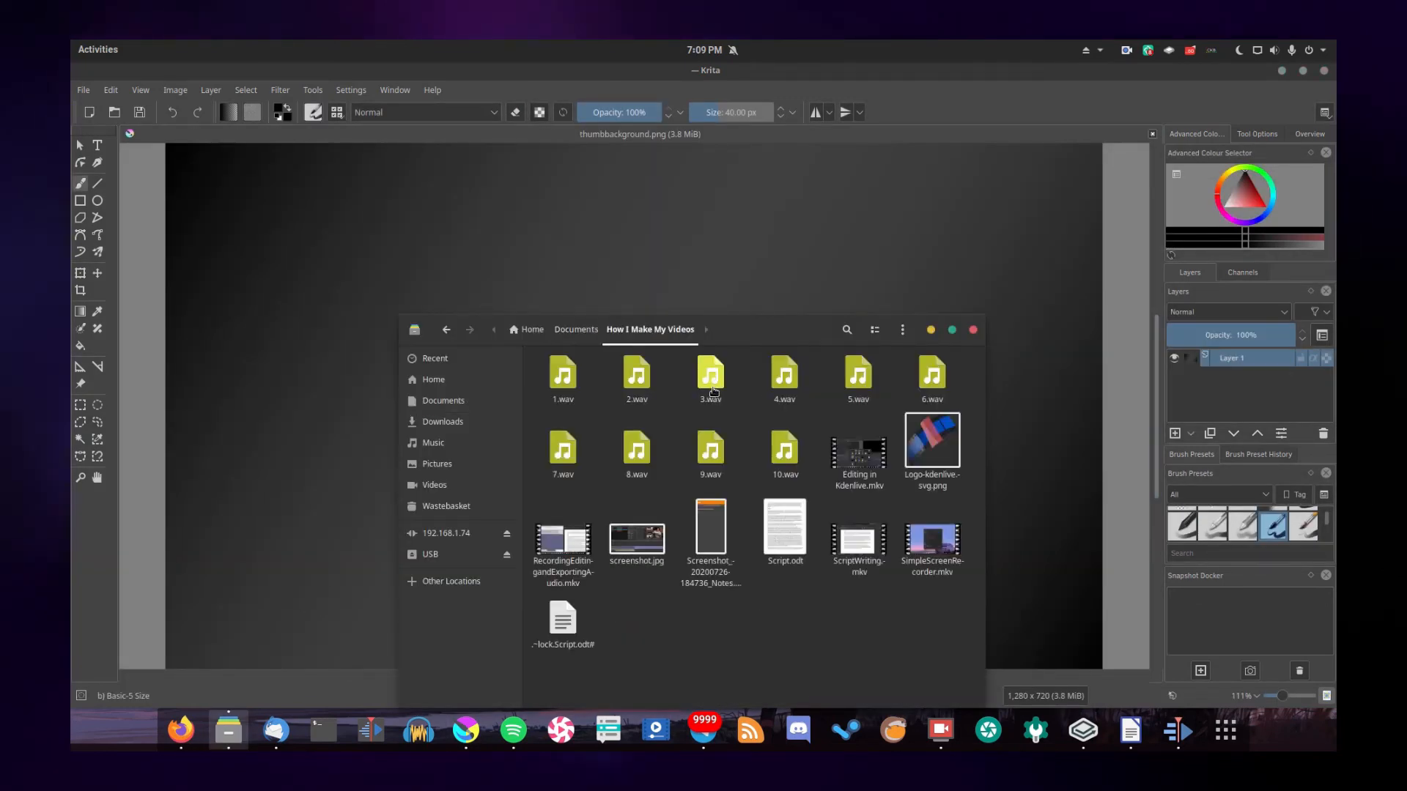
drag(932, 440, 261, 359)
click(315, 376)
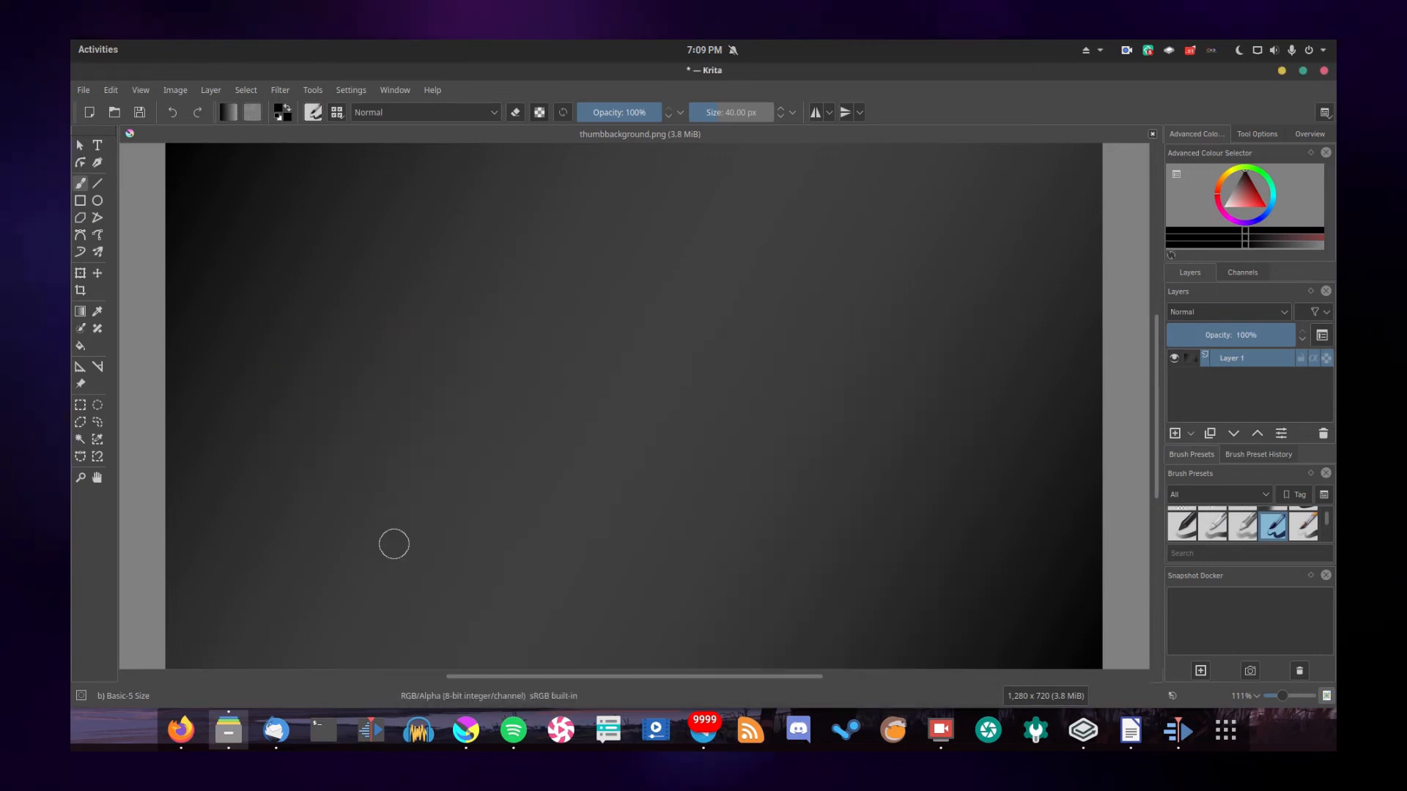
Scale the Kdenlive logo down and place it on the left side of the canvas, roughly centred vertically
scroll(291, 365, down, 1)
click(81, 273)
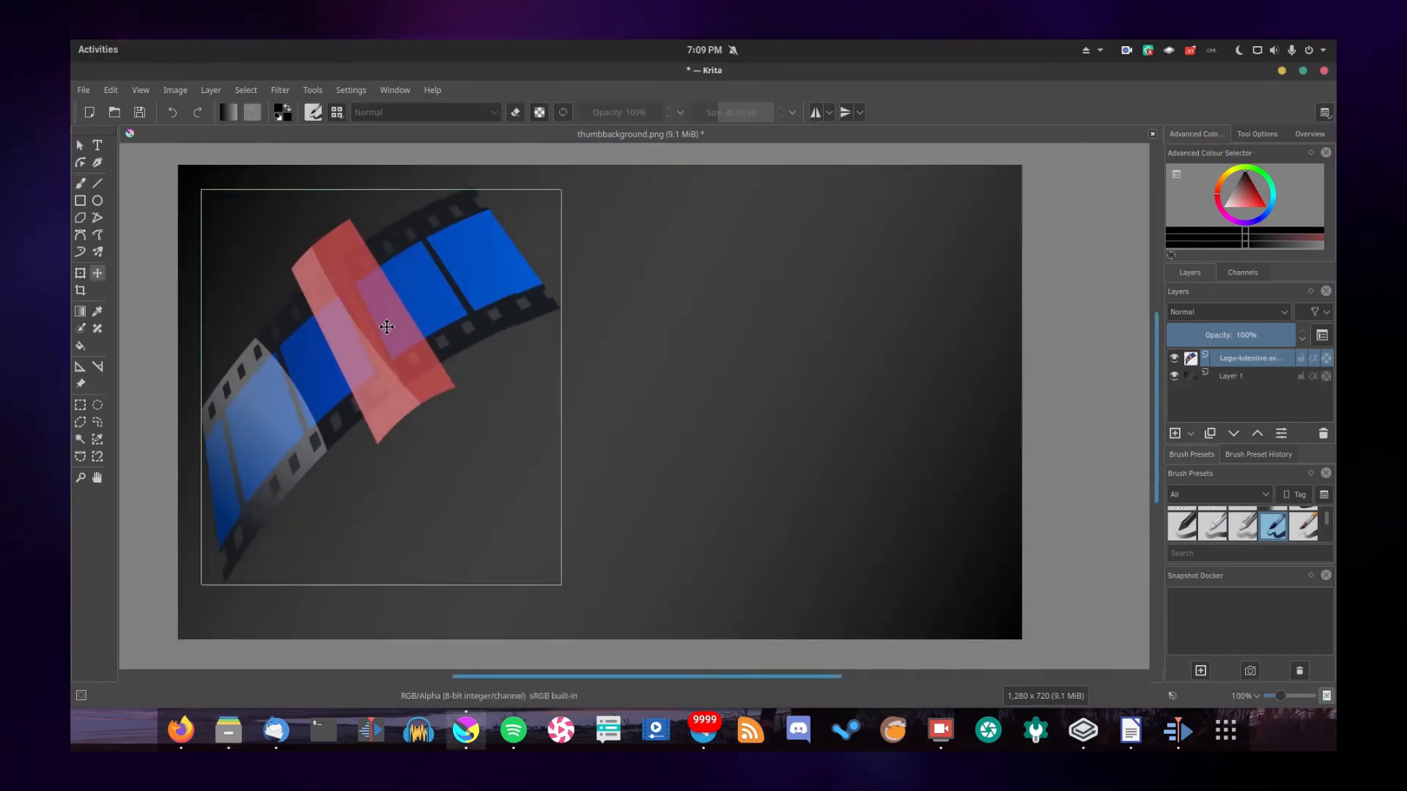
drag(574, 209, 508, 291)
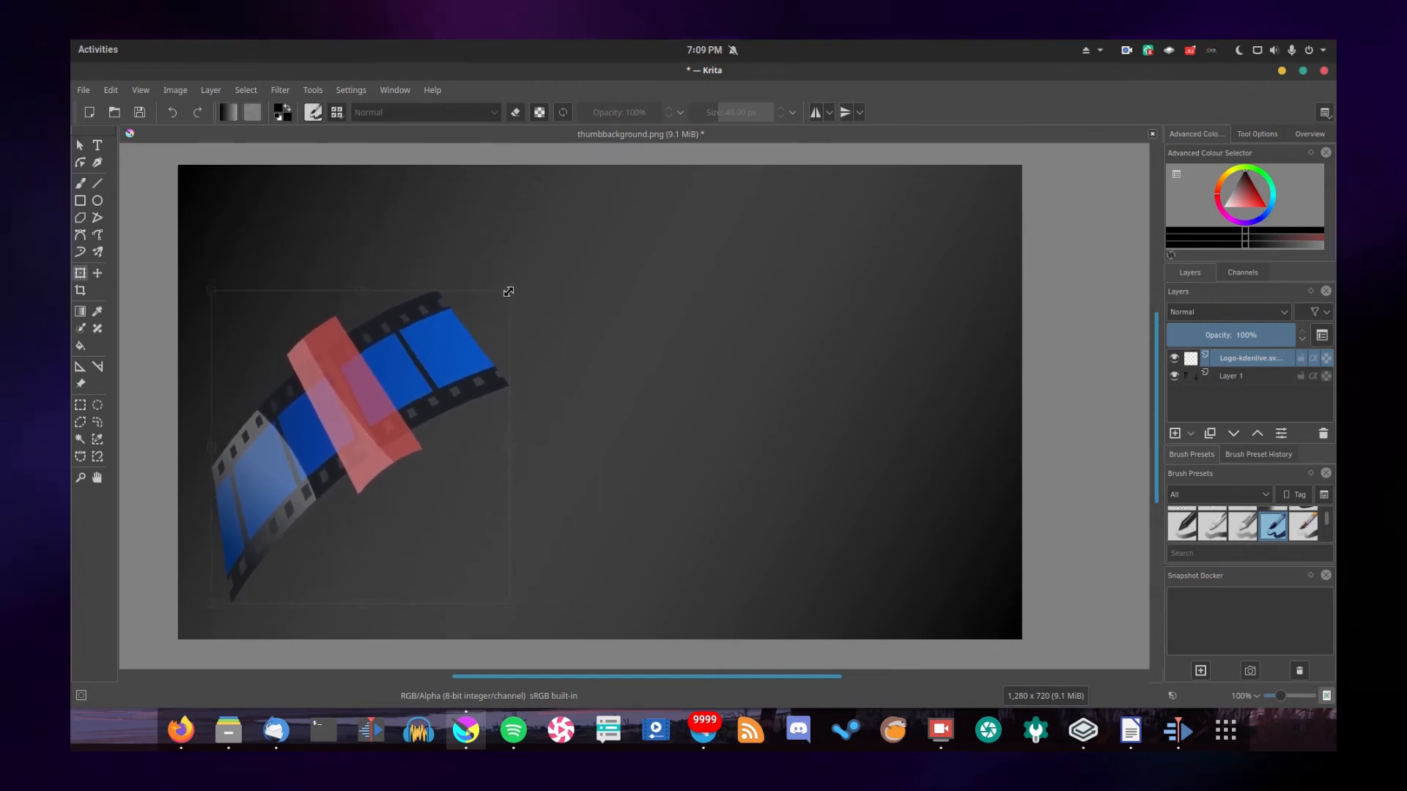
key(Return)
click(97, 273)
drag(365, 420, 357, 384)
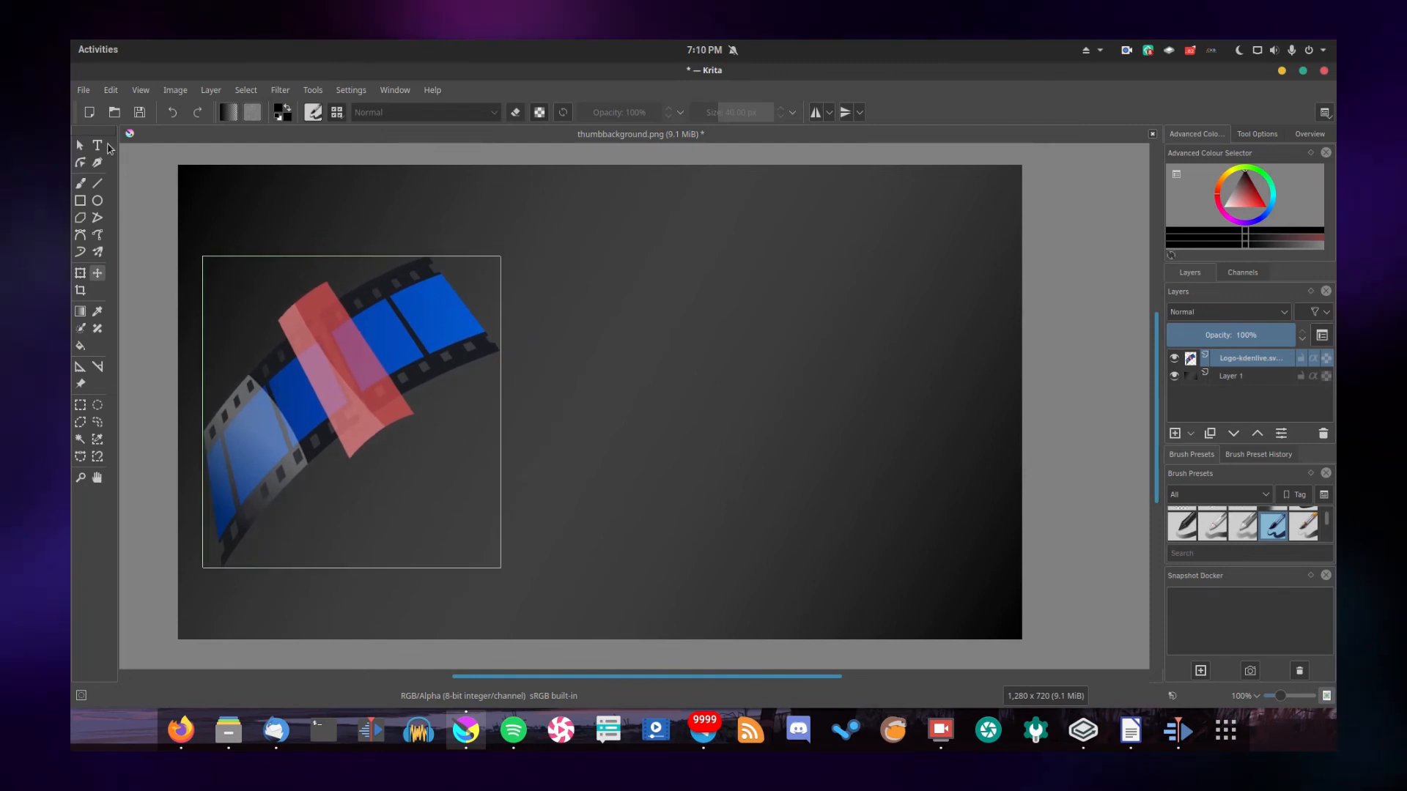
Add a text box beside the logo reading "How I Make My Videos!" in white at size 36
click(98, 145)
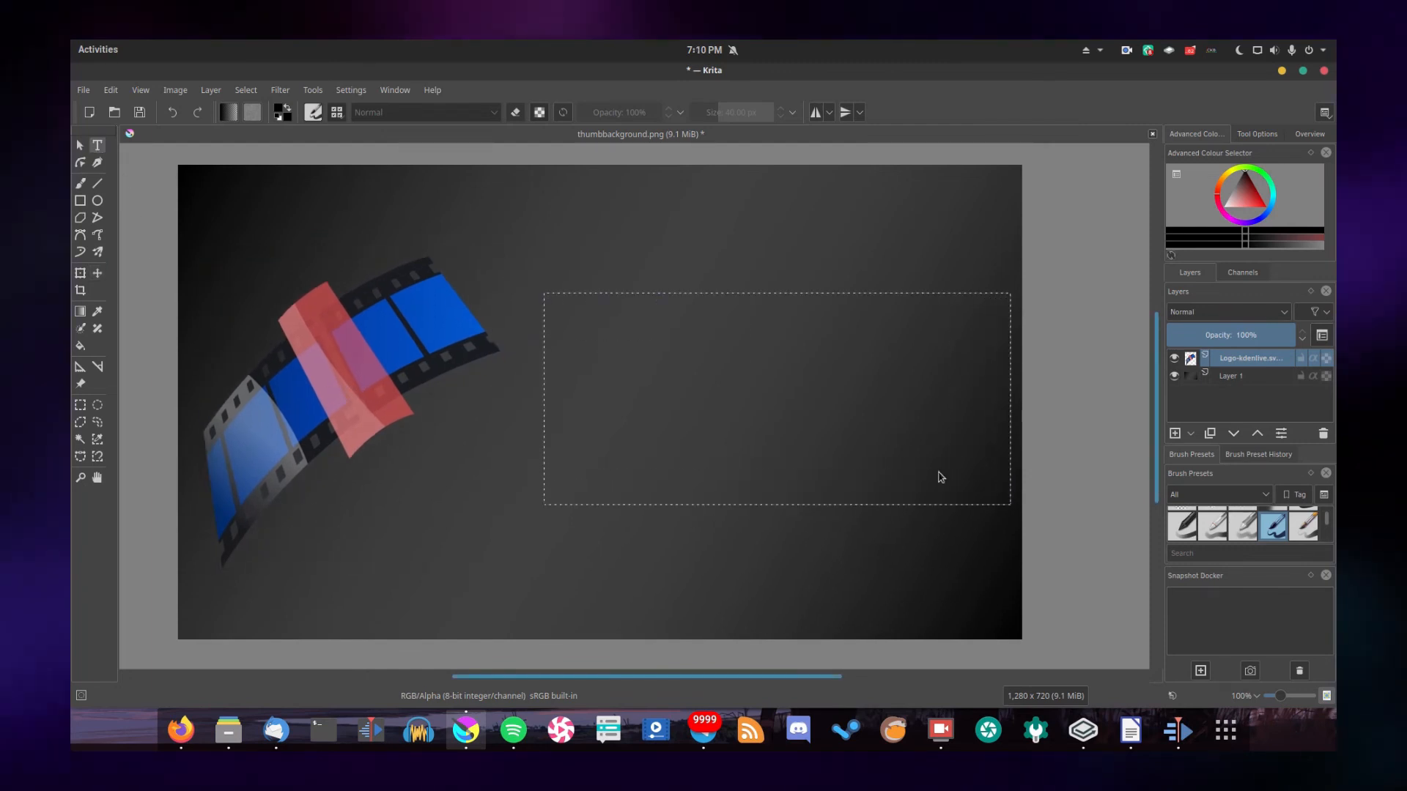
drag(580, 349, 72, 293)
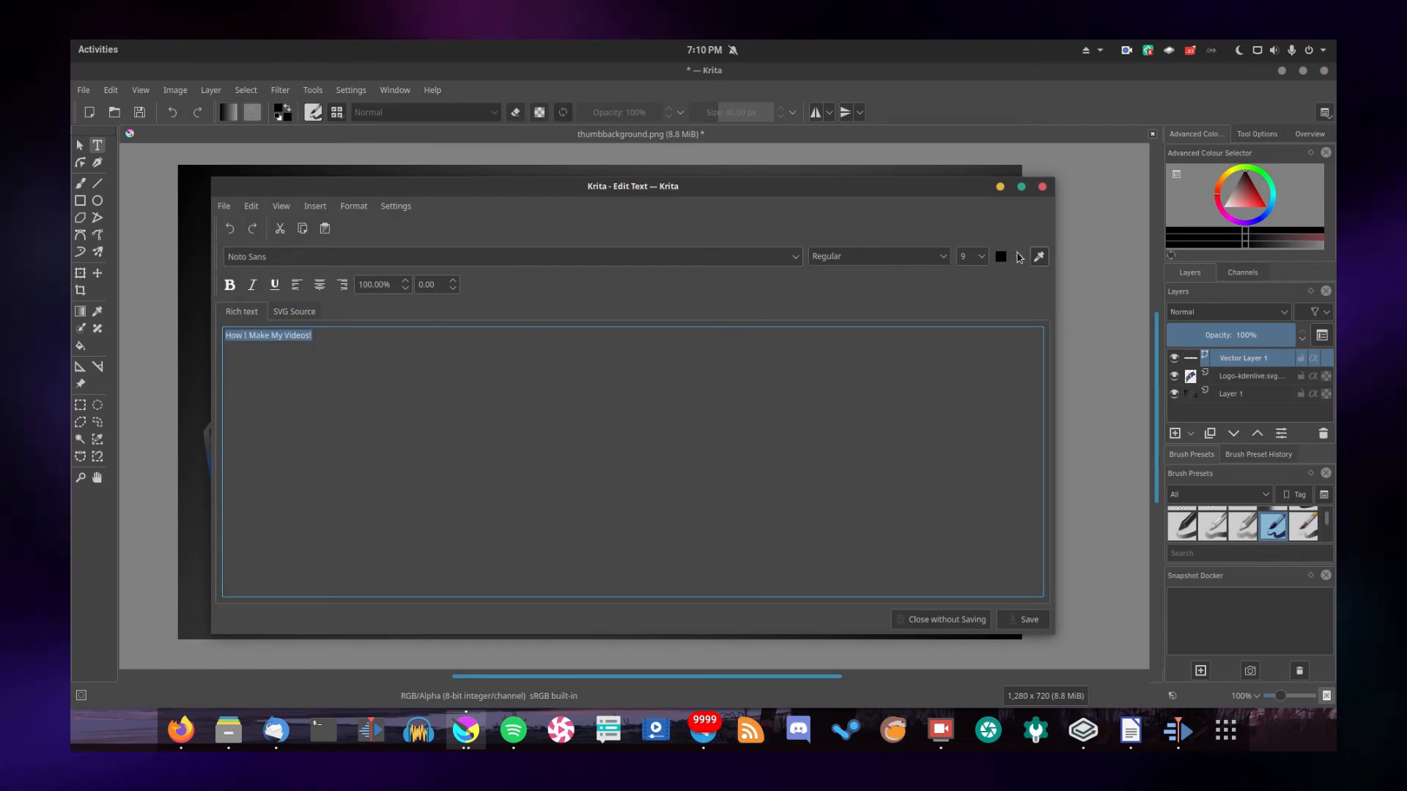
click(1019, 257)
click(1004, 292)
click(981, 257)
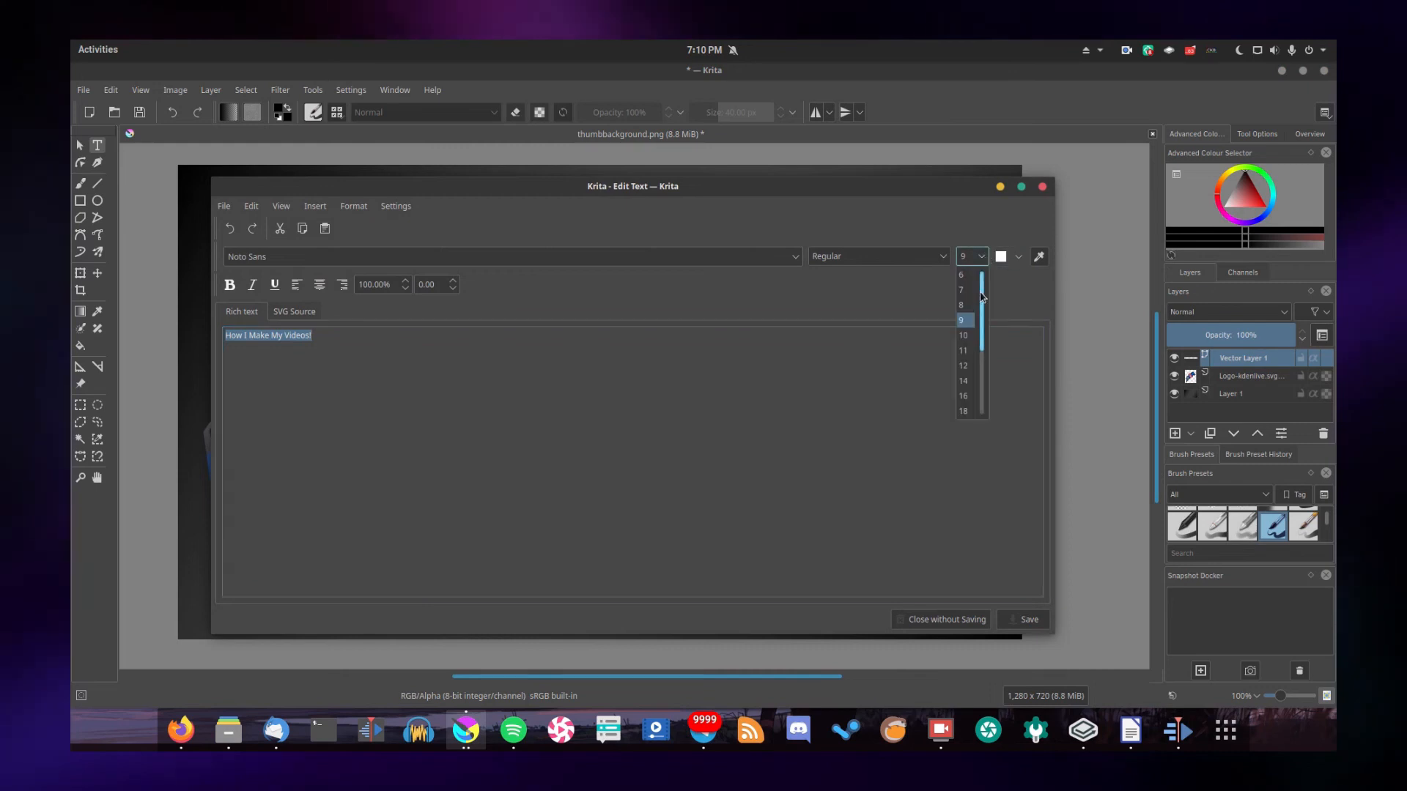
click(968, 382)
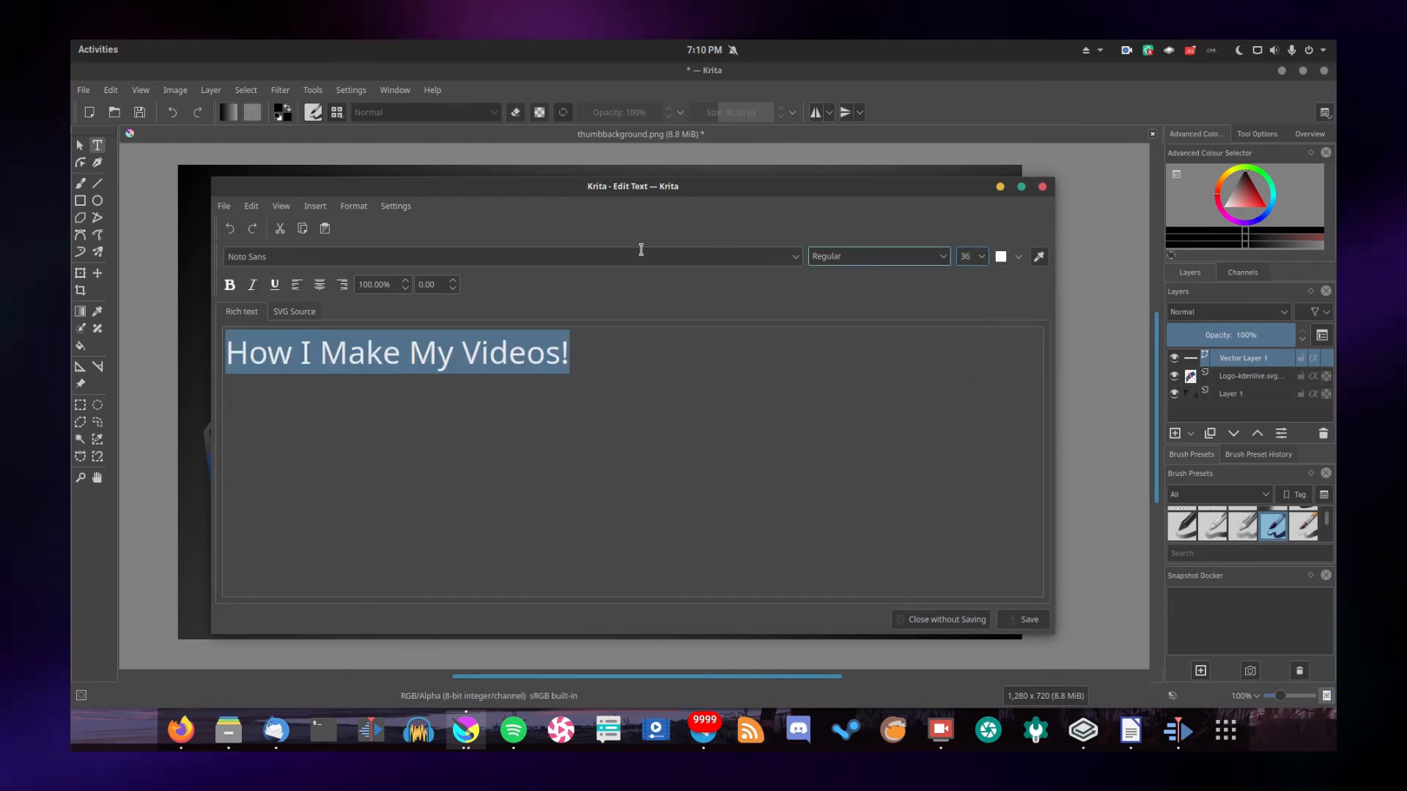
Set the title text to bold Ubuntu, save it, and move it lower and slightly left beside the logo
click(793, 258)
click(308, 293)
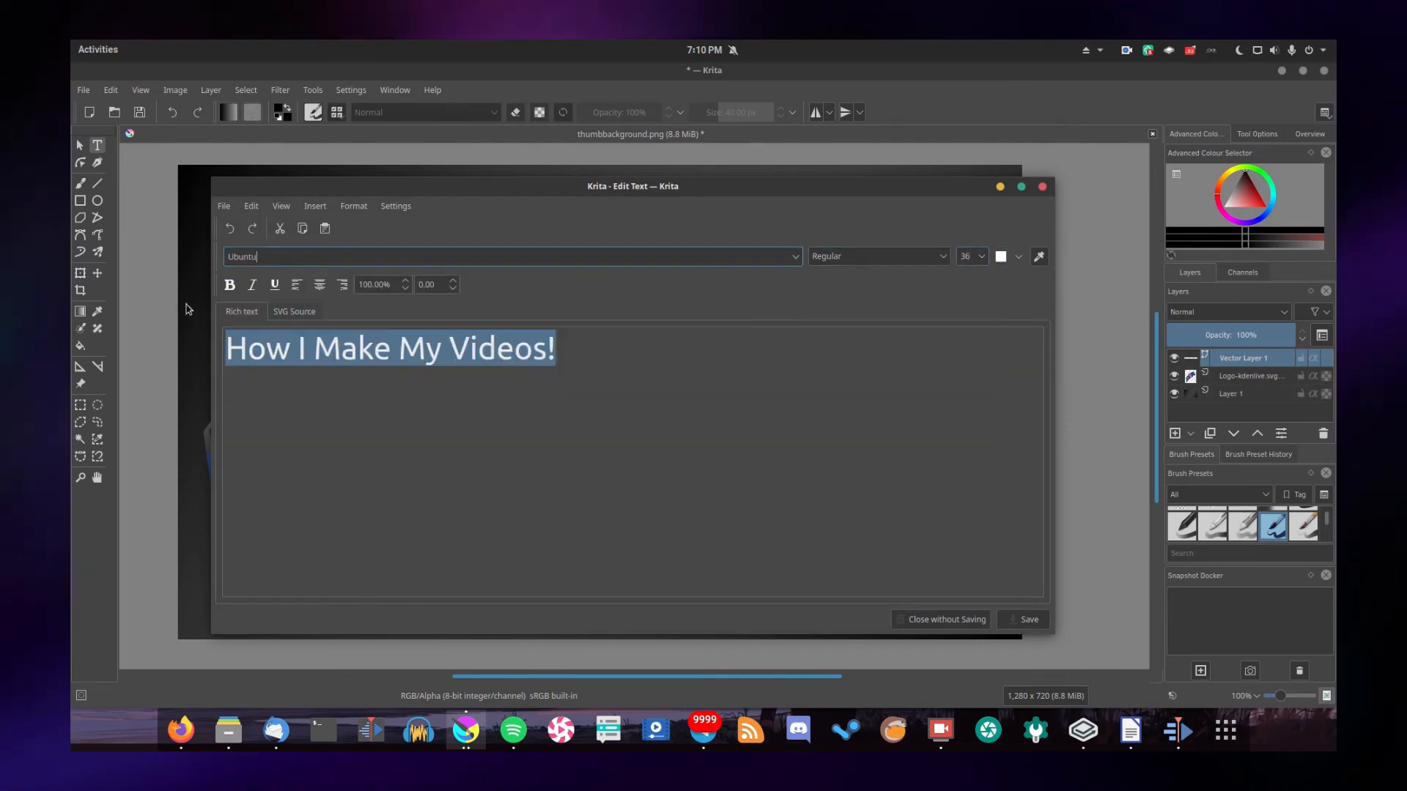
click(228, 287)
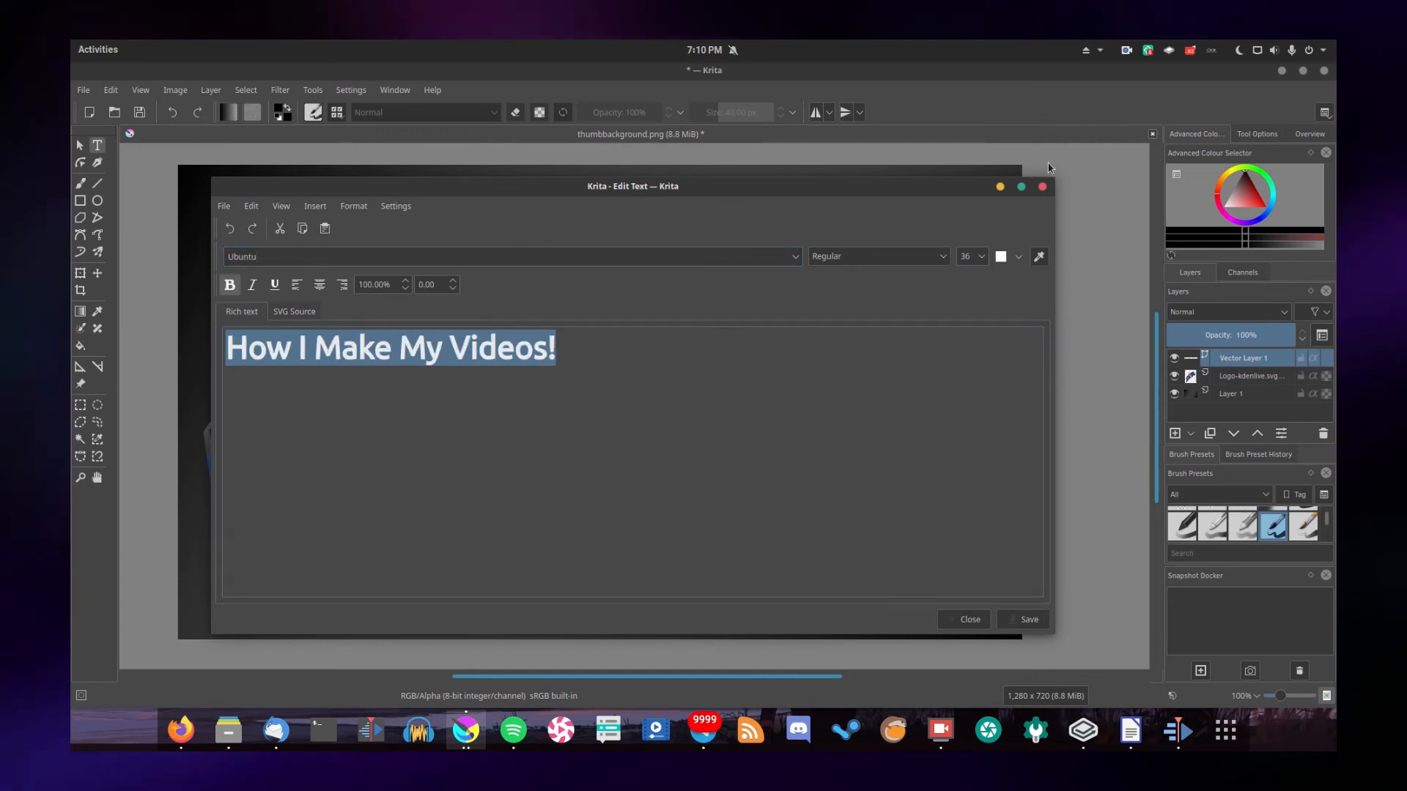
click(1044, 188)
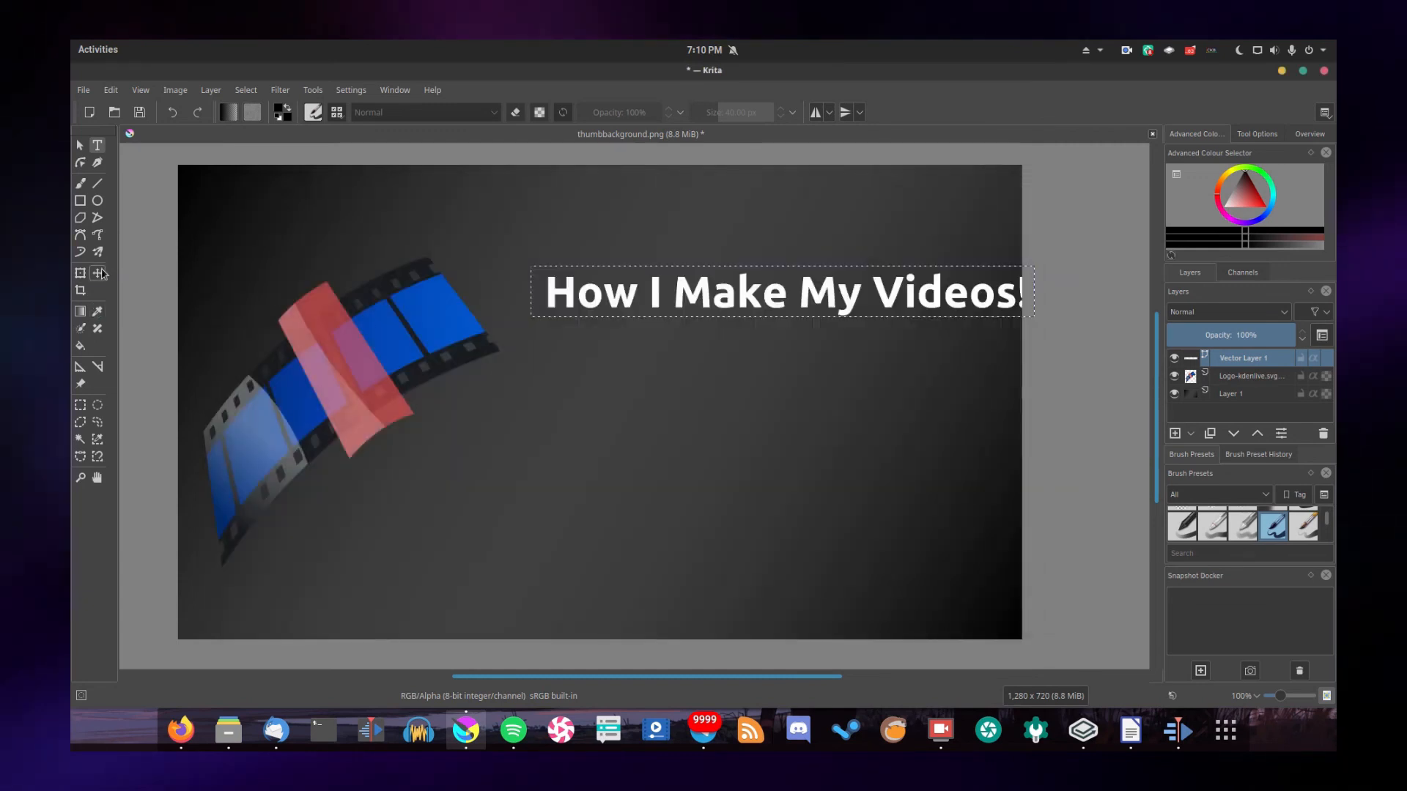
drag(564, 294, 539, 407)
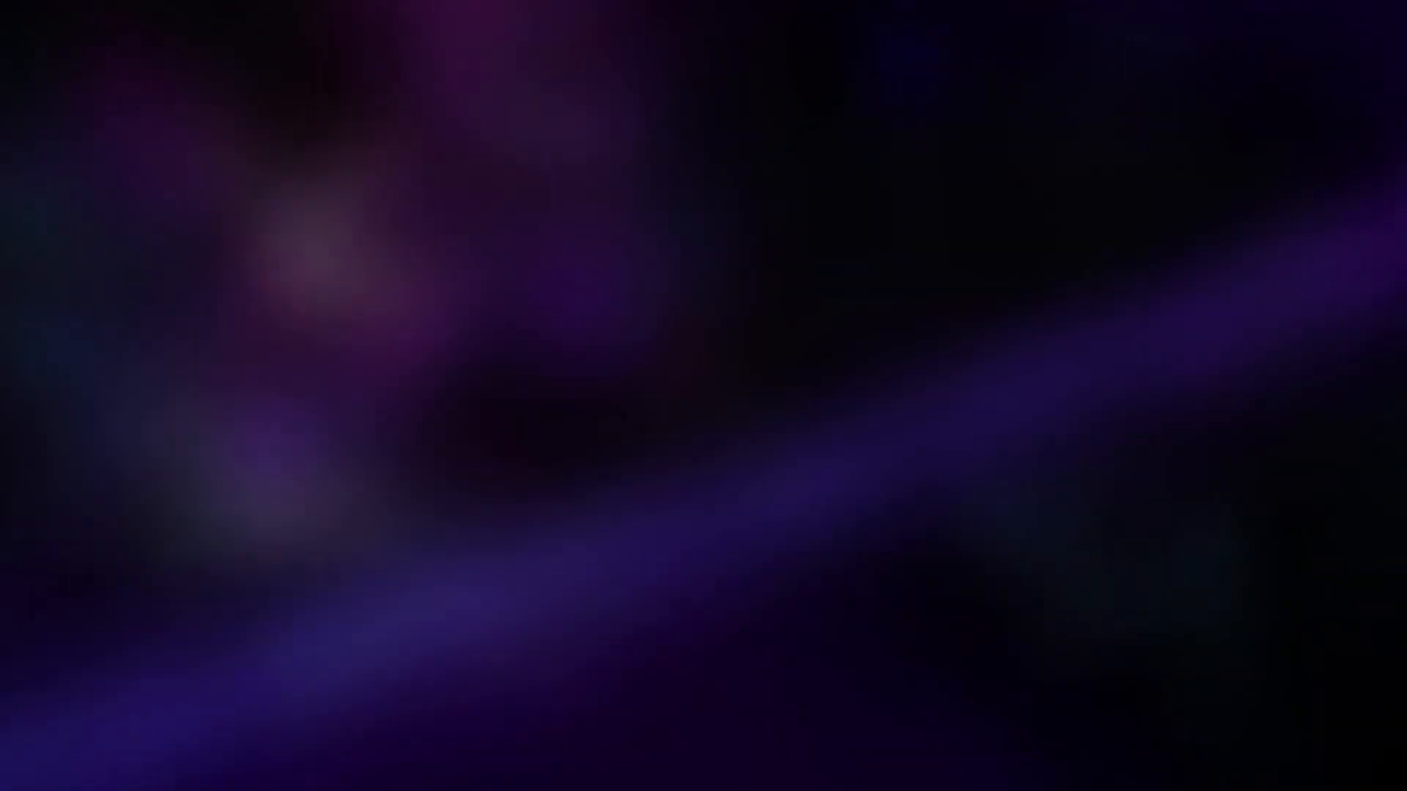